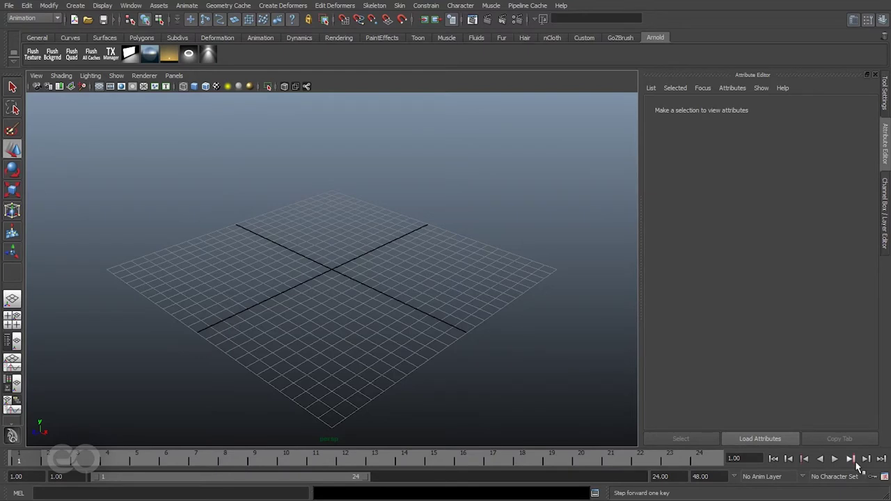
Open the exported object-tracking scene file containing the tracked camera and tracker locators.
click(88, 19)
double_click(136, 142)
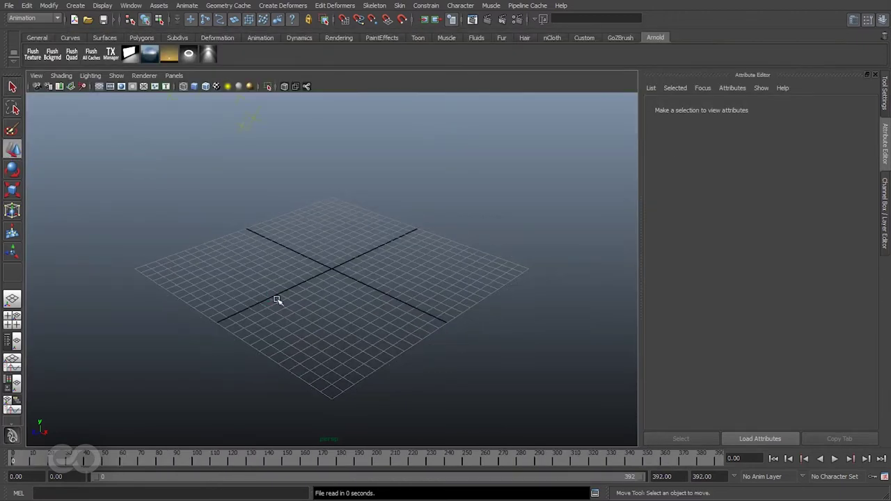
alt+right_drag(514, 297, 239, 253)
alt+drag(239, 253, 331, 340)
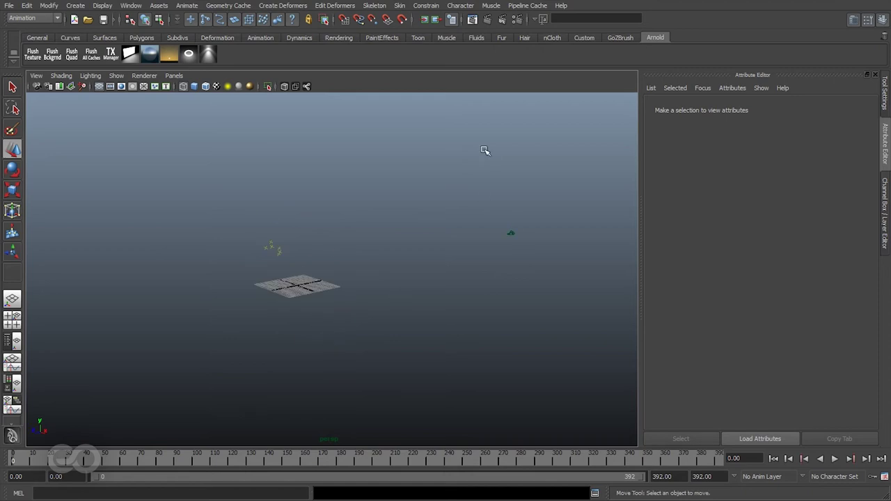
Set the tracked camera's Locator Scale to 10 so its icon displays larger in the scene.
click(496, 233)
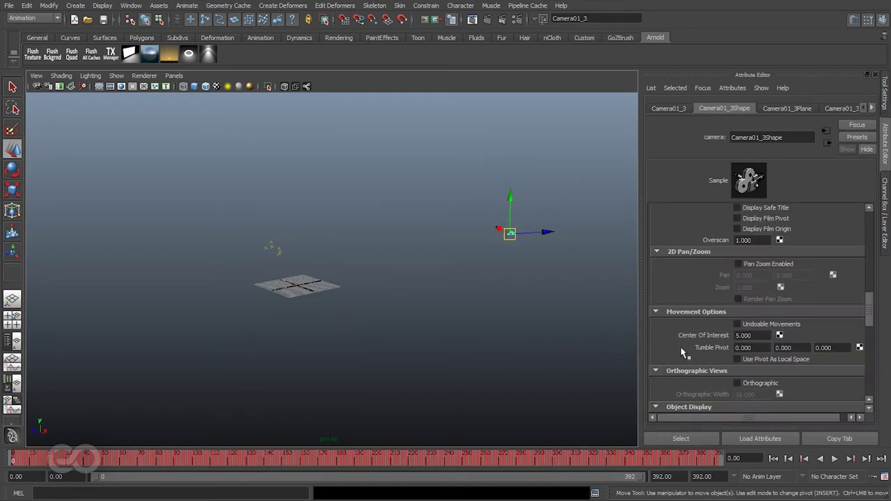
scroll(688, 347, up, 2)
scroll(688, 347, up, 4)
scroll(689, 346, down, 3)
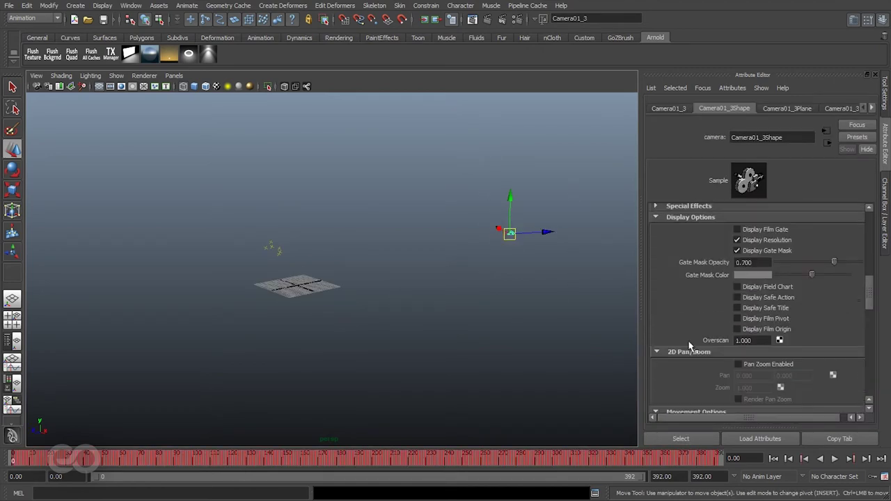
scroll(690, 346, down, 5)
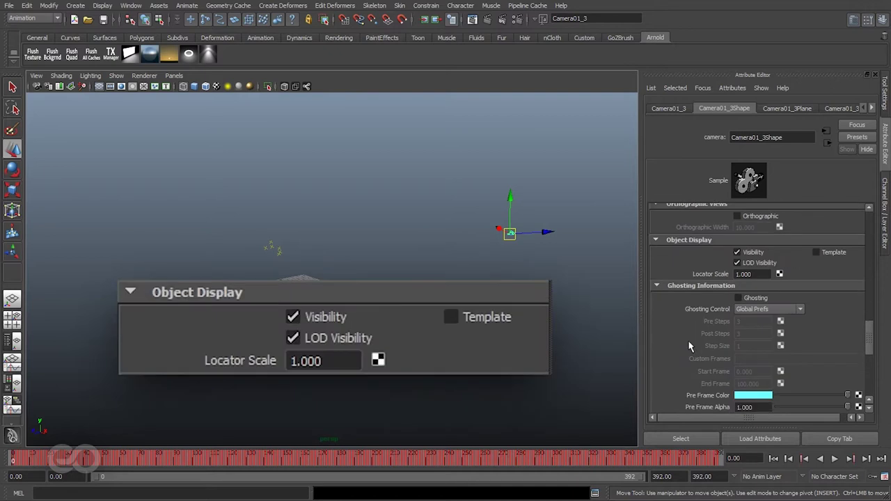
click(759, 275)
text(10)
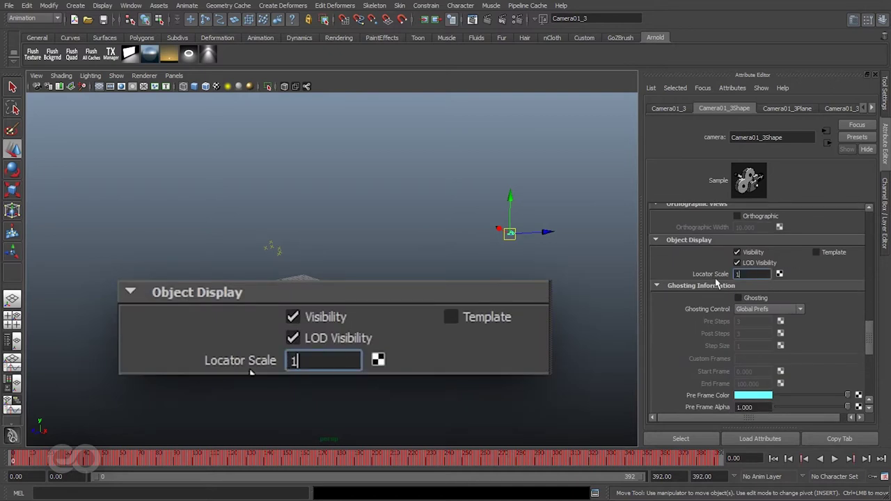
key(Return)
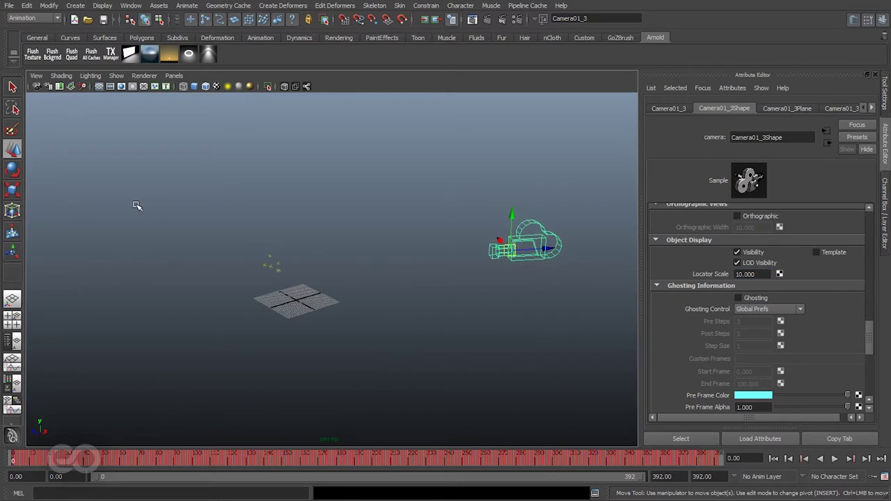
Scale all the tracker locators up uniformly to about 8.27.
click(272, 264)
key(r)
middle_drag(371, 353, 423, 342)
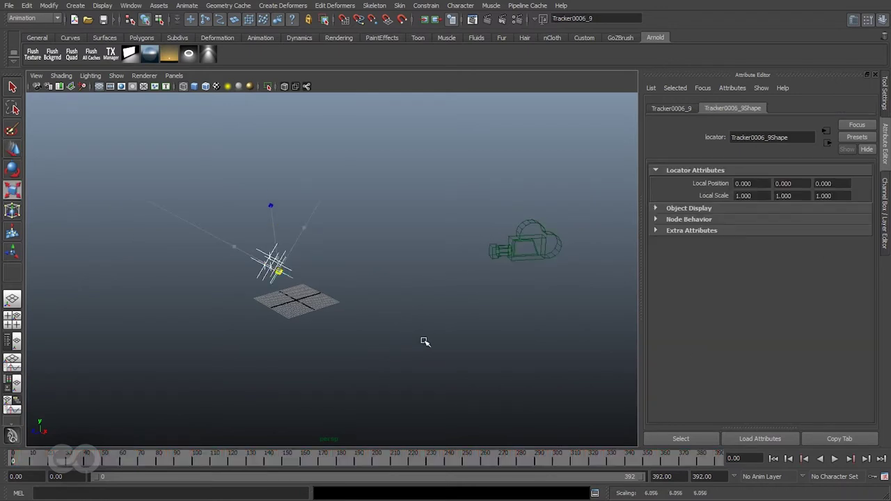
click(469, 318)
Play the timeline to examine how the tracker locators and the camera behave over the shot.
alt+drag(470, 319, 288, 314)
drag(620, 369, 620, 369)
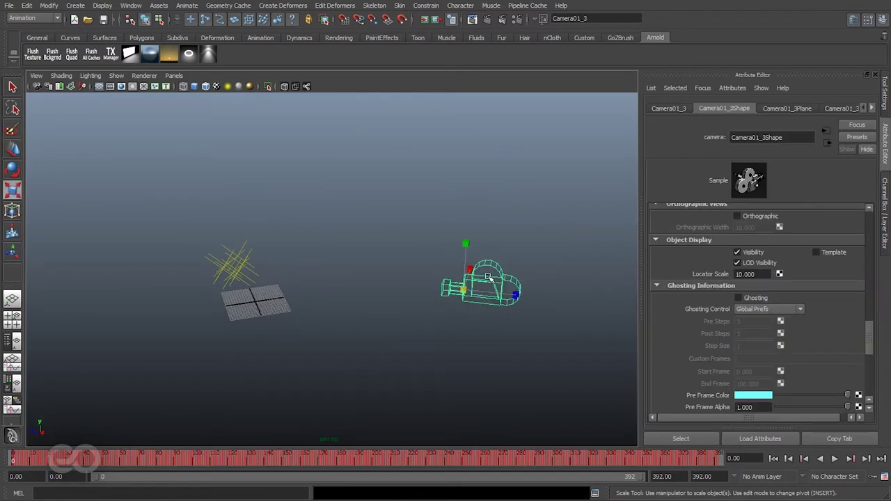
drag(163, 180, 309, 308)
alt+drag(279, 352, 297, 265)
click(310, 377)
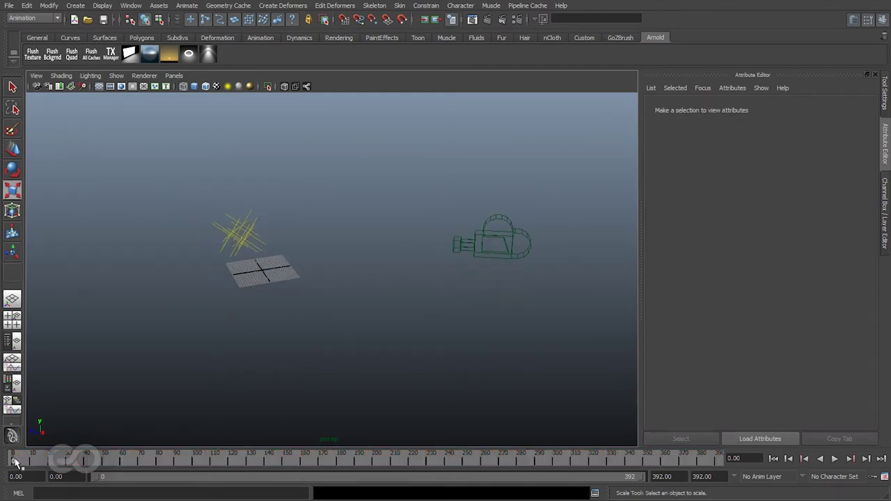
key(alt+v)
key(alt+v)
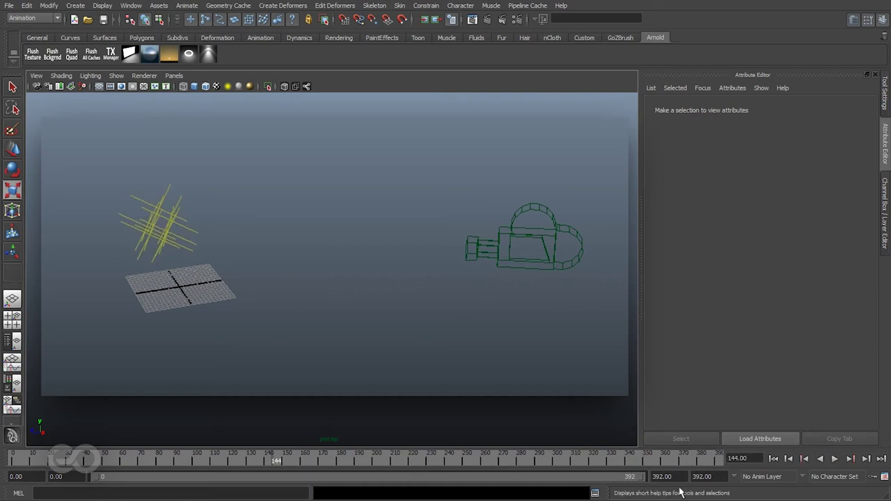
key(alt+v)
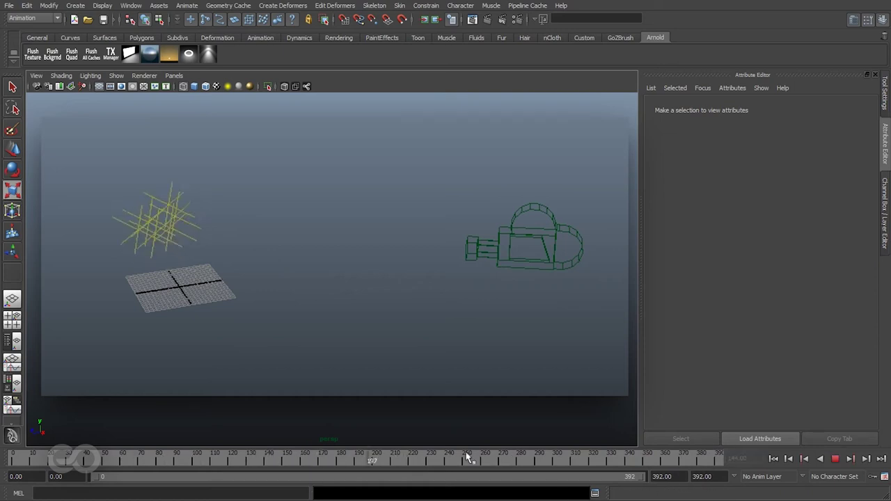
key(alt+v)
key(alt+v)
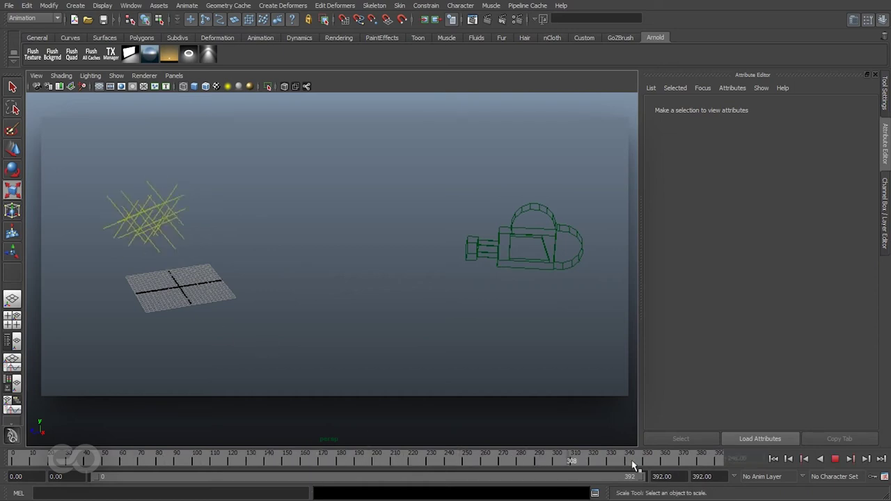
key(alt+v)
scroll(516, 212, down, 3)
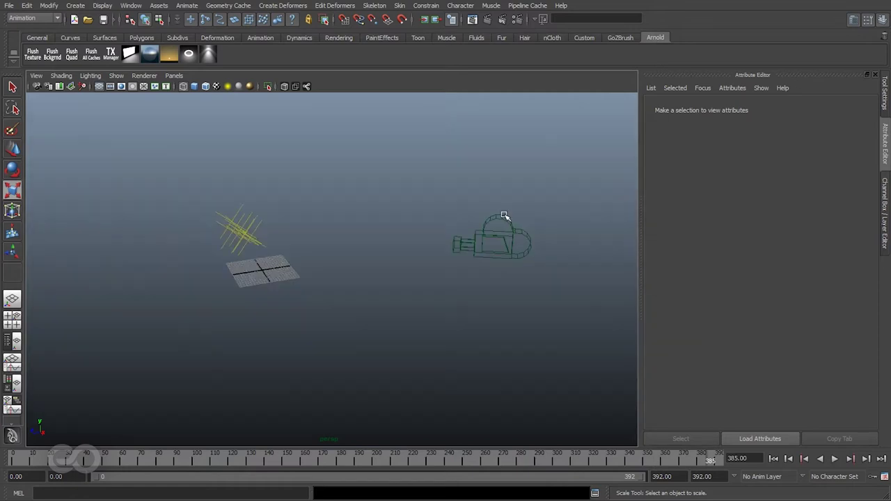
Set the depth of the camera's image plane to 200.
alt+drag(491, 244, 399, 291)
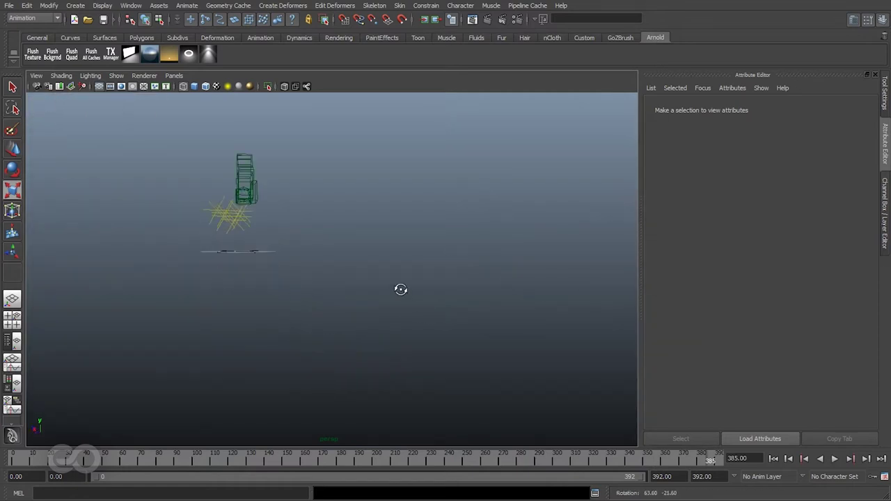
alt+drag(133, 181, 279, 225)
alt+right_drag(278, 225, 295, 234)
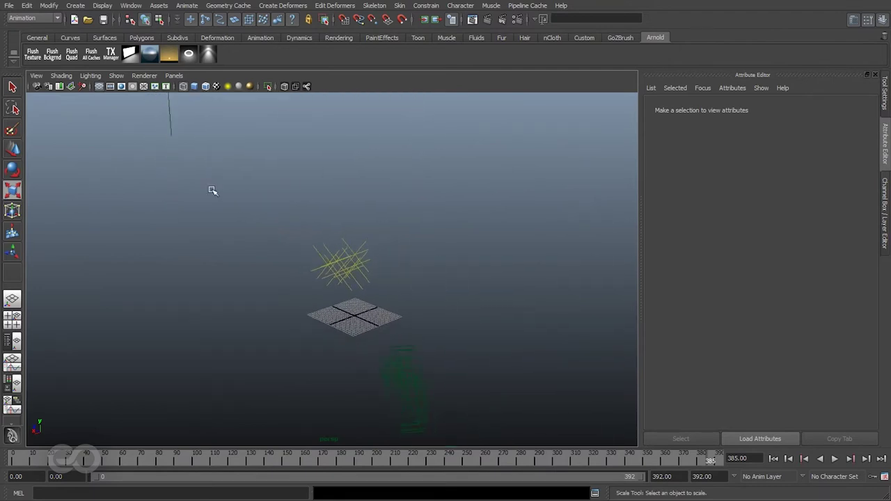
click(176, 199)
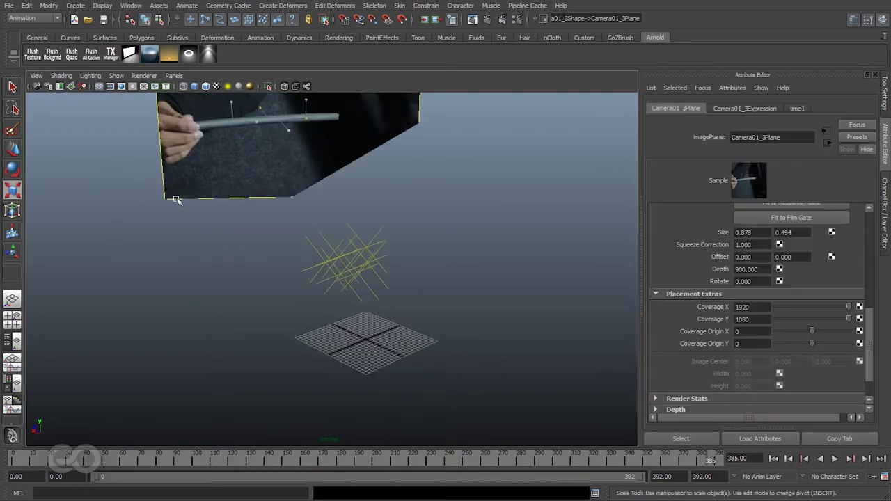
double_click(757, 270)
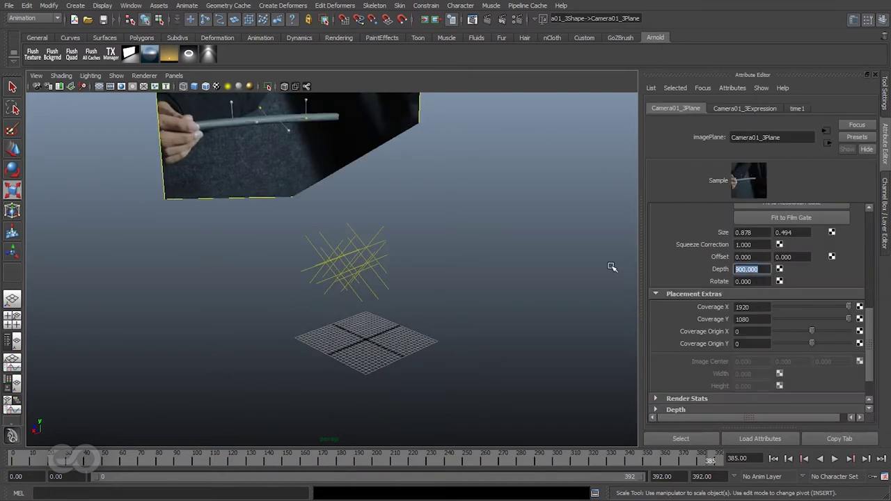
text(200)
key(Return)
Examine all of the tracked camera's animation curves in the Graph Editor, framing them in full.
alt+drag(355, 307, 415, 295)
alt+drag(214, 318, 396, 315)
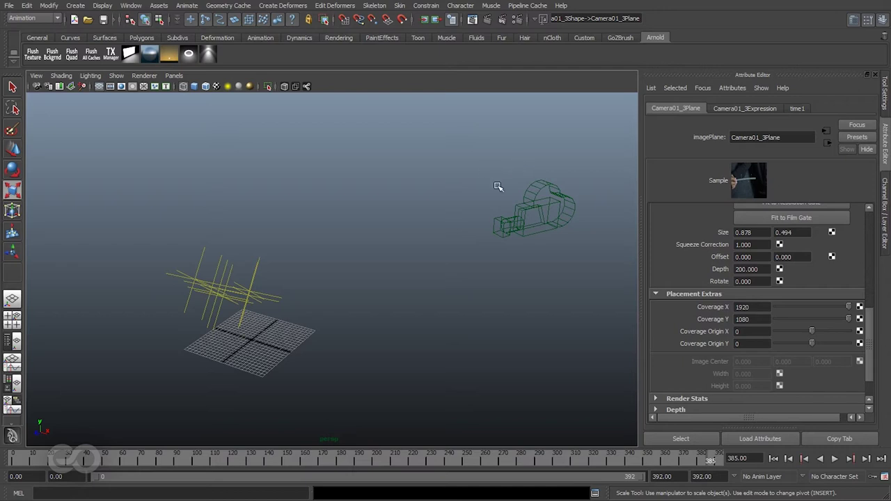
drag(499, 186, 529, 245)
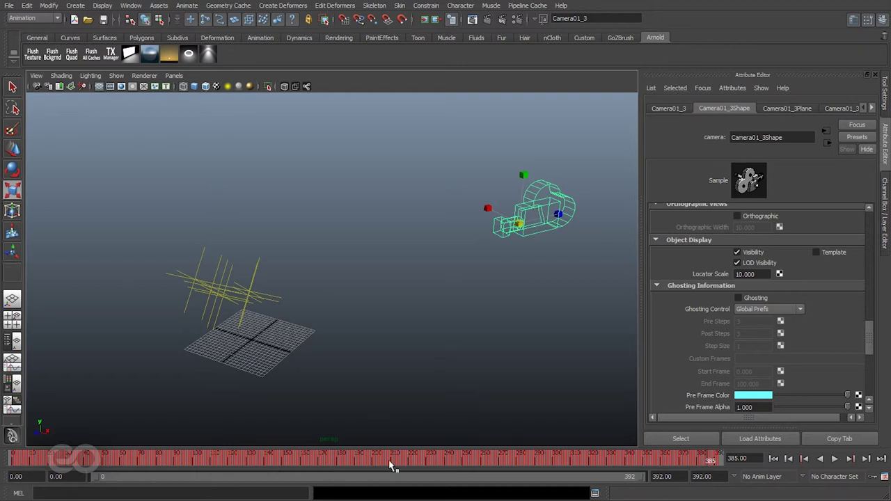
click(130, 5)
mouse_move(157, 42)
click(272, 50)
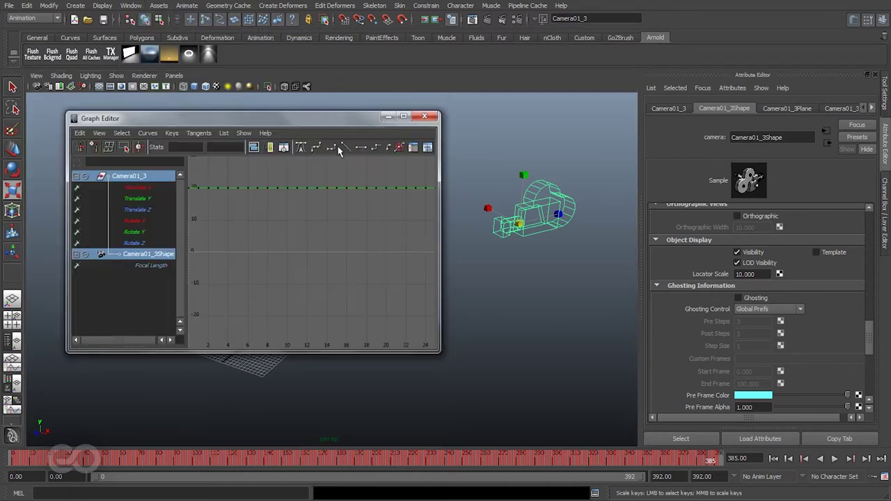
key(a)
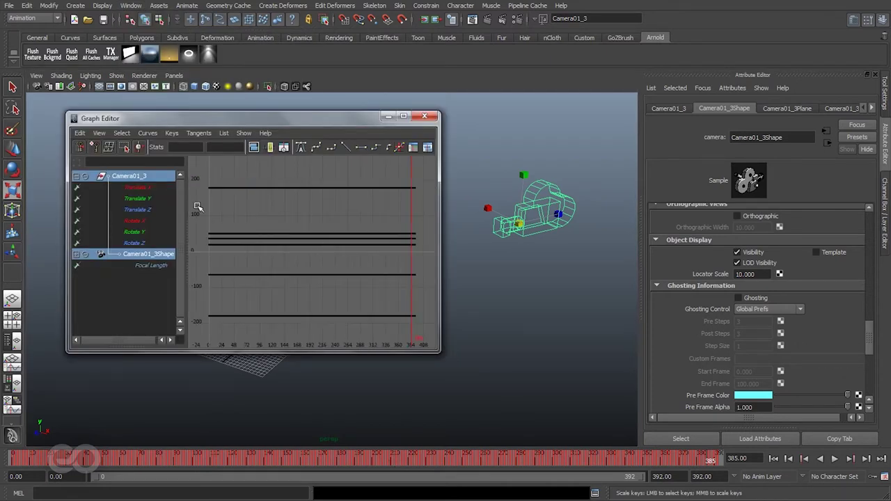
click(425, 117)
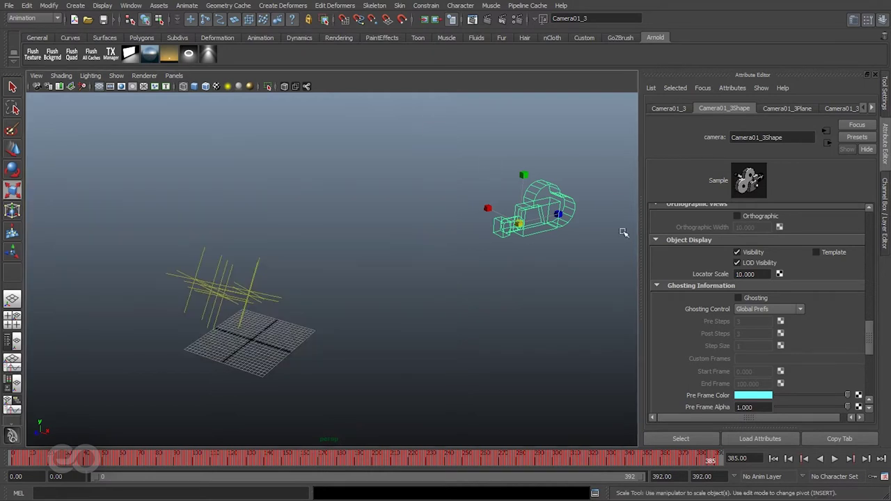
Lock all of the camera's transform and shape channels, from Translate X through Center Of Interest.
click(885, 216)
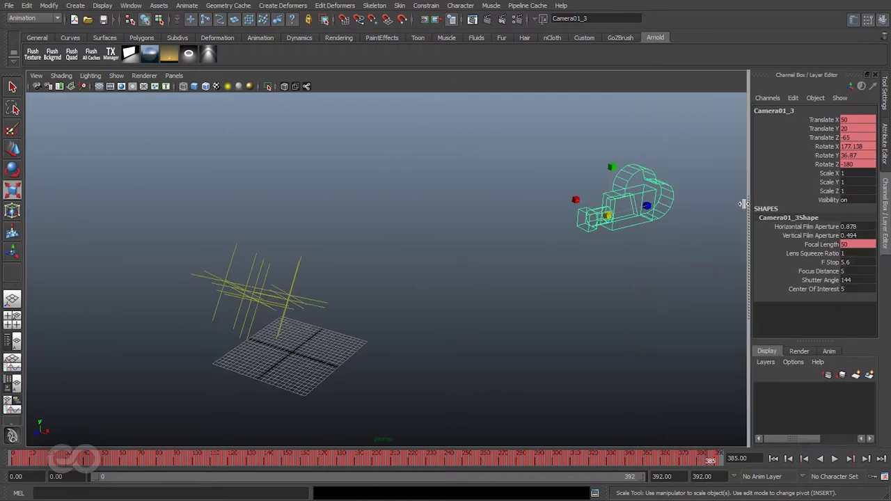
drag(749, 202, 666, 202)
drag(731, 124, 730, 285)
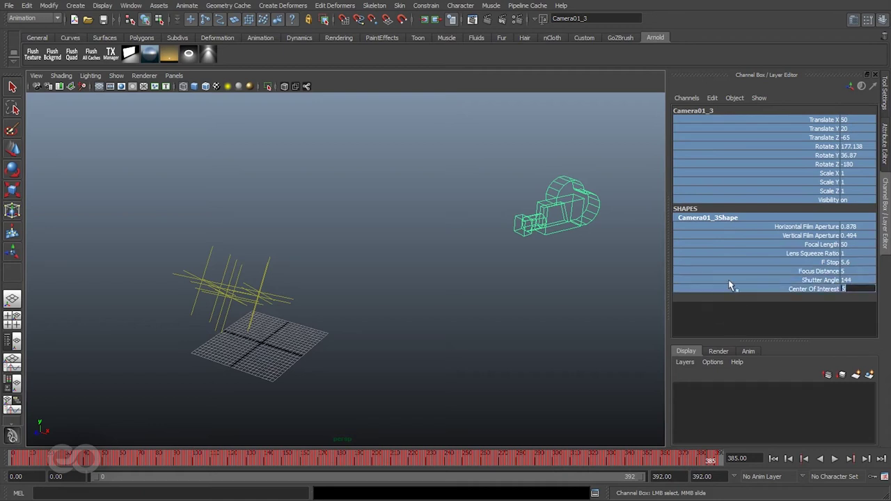
right_click(702, 121)
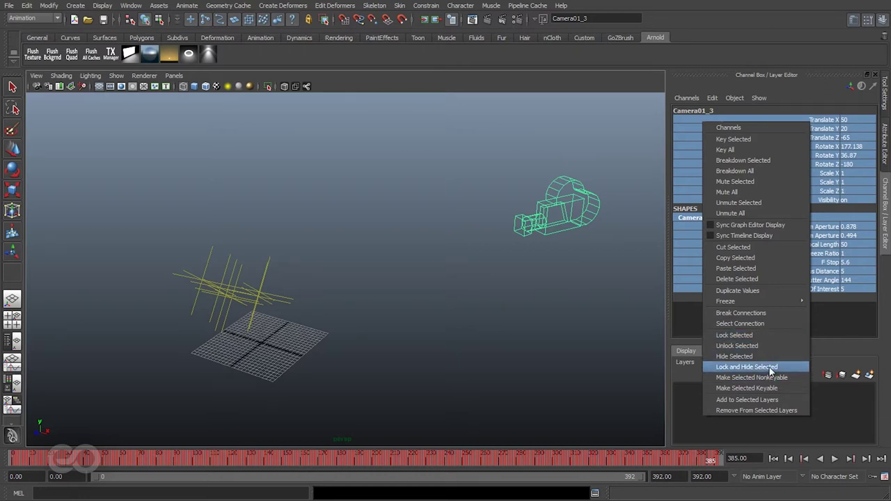
click(746, 337)
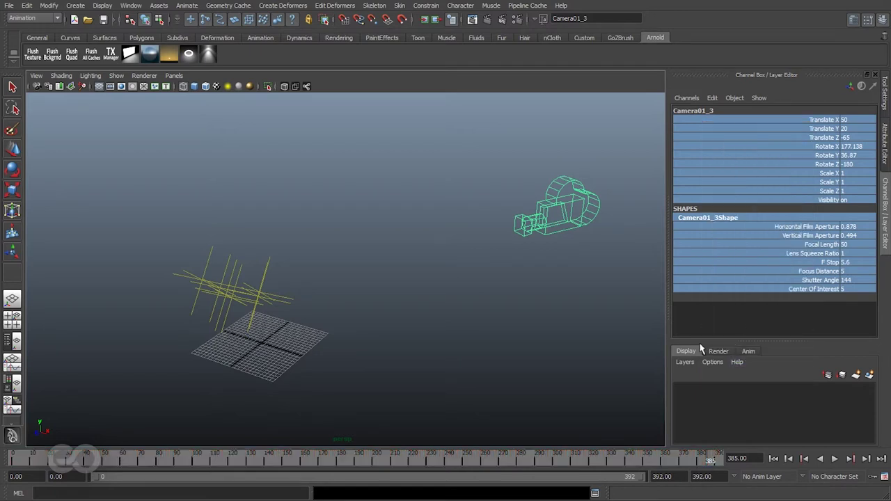
click(641, 324)
Check the camera's locked channels by testing its scale, move and rotate manipulators.
click(524, 202)
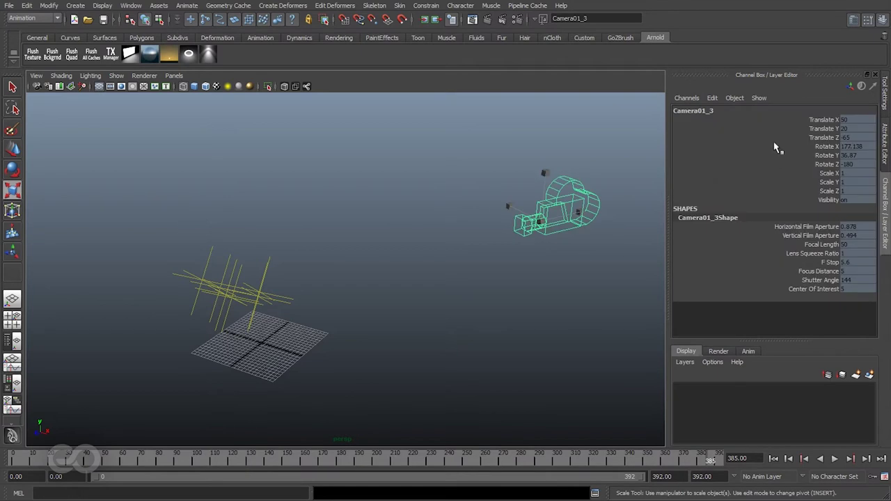
click(537, 211)
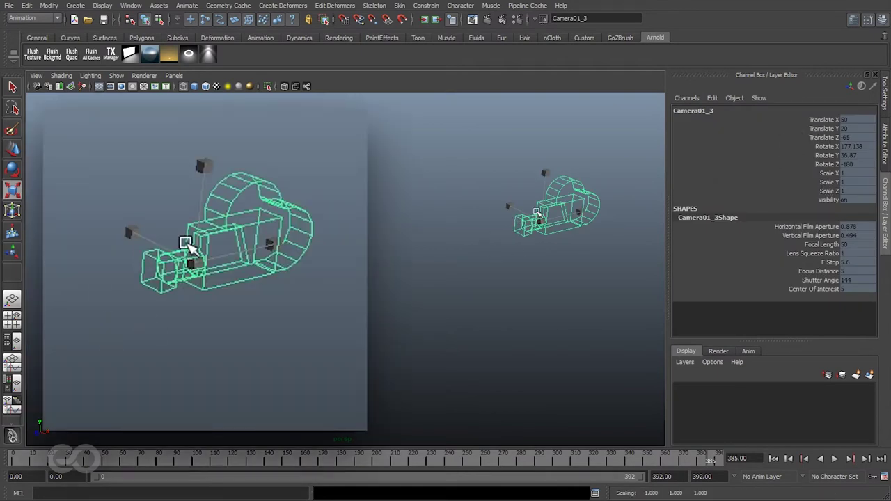
key(w)
click(527, 197)
click(550, 221)
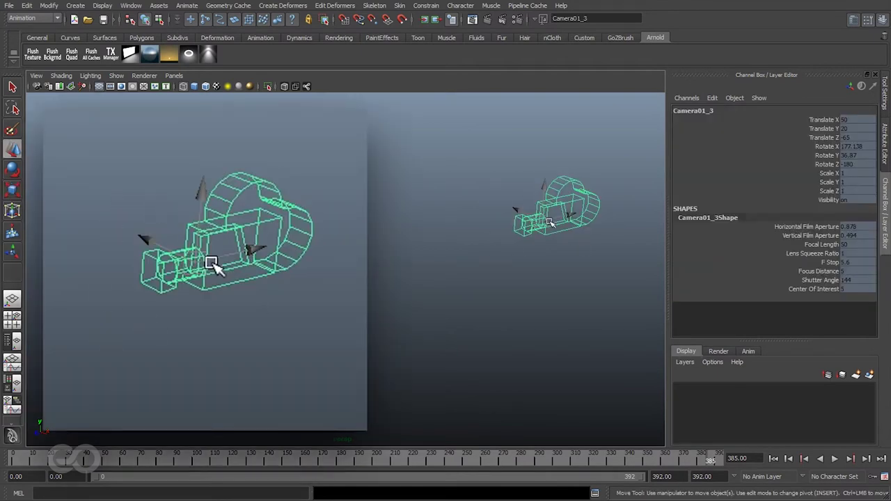
key(e)
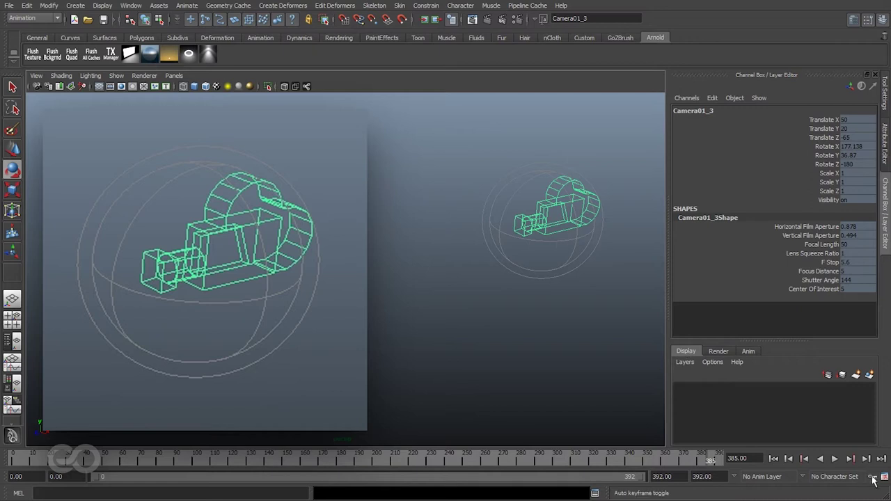
click(557, 241)
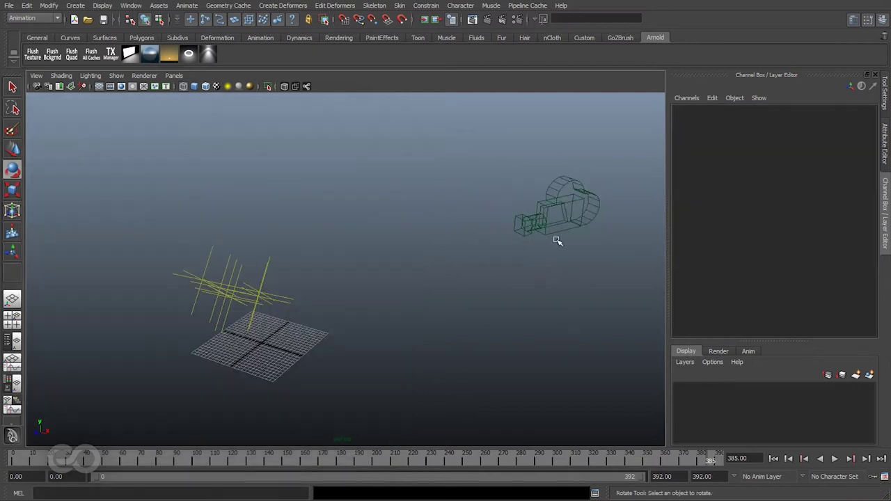
Examine the image plane and the tracker locators, selecting individual locators above the grid.
alt+middle_drag(557, 241, 559, 258)
alt+drag(560, 258, 292, 185)
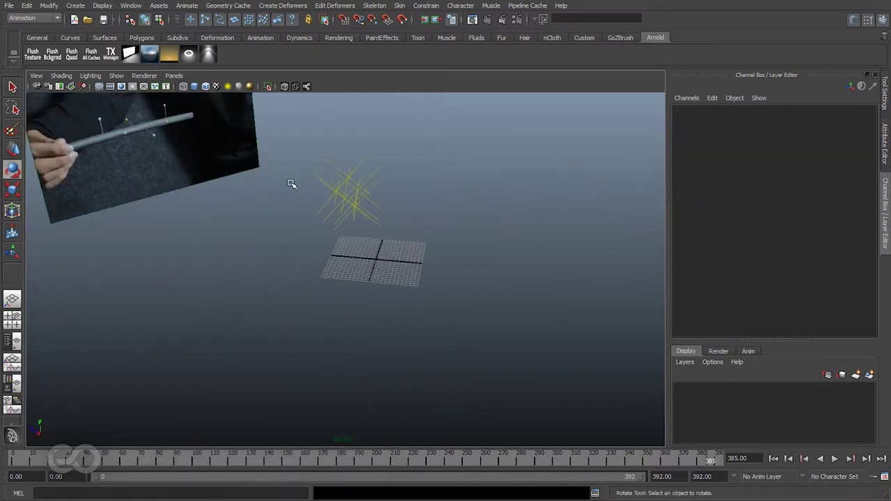
drag(308, 135, 456, 270)
alt+right_drag(392, 248, 490, 294)
click(490, 291)
alt+drag(329, 264, 412, 263)
key(q)
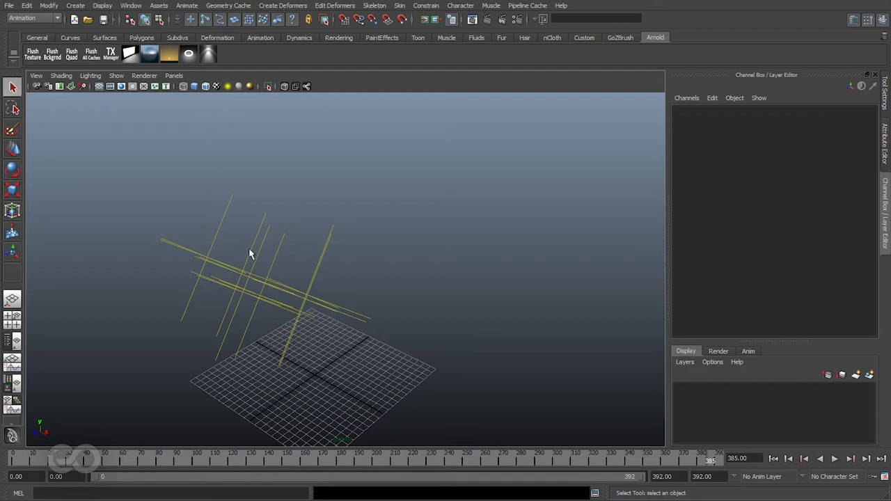
click(252, 258)
click(292, 292)
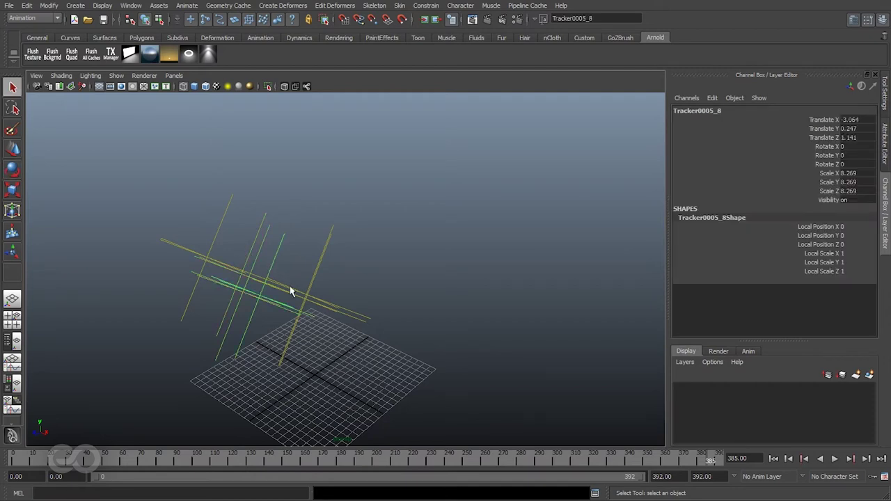
Show the Outliner beside the perspective view and widen it slightly.
click(279, 300)
alt+drag(350, 330, 301, 272)
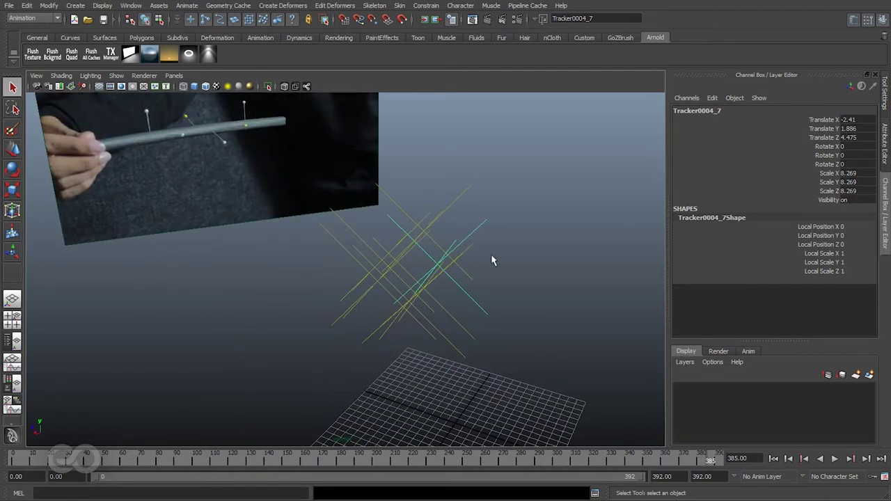
key(space)
drag(398, 174, 463, 339)
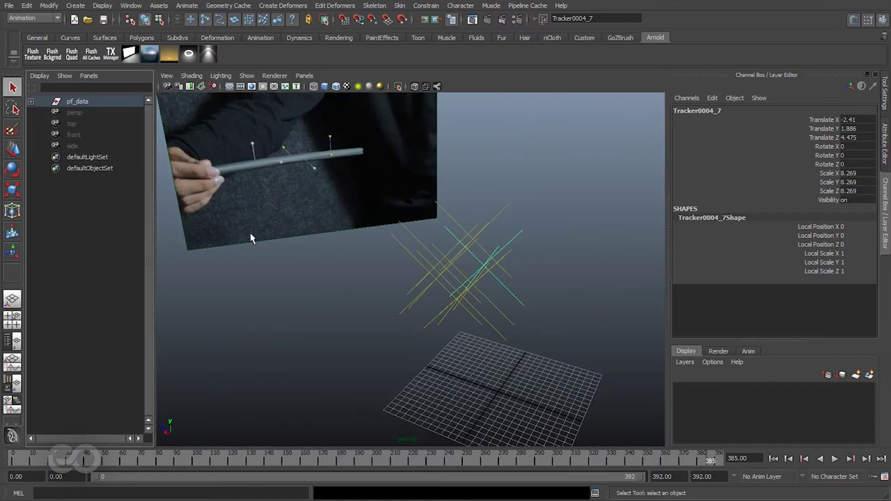
drag(155, 209, 181, 209)
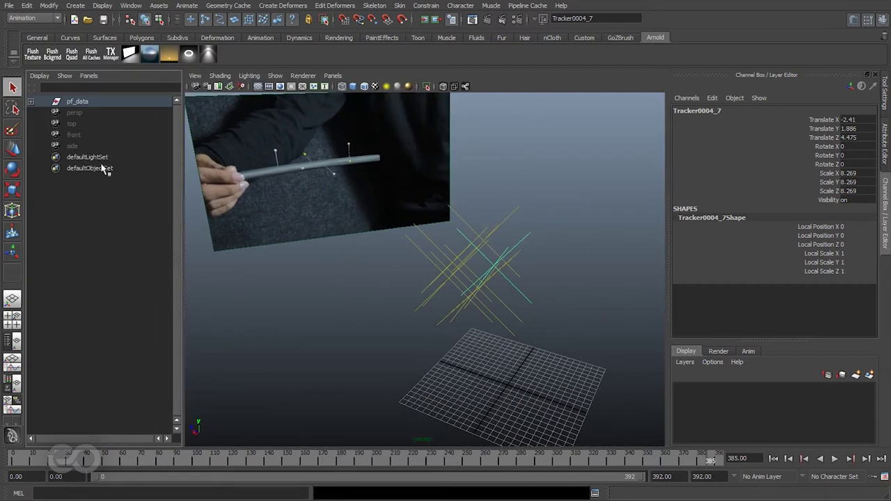
Expand the pf_data and ObjMotion_2 groups, and inspect Camera01_3 and ObjMotion_2 by framing each in the view.
click(74, 103)
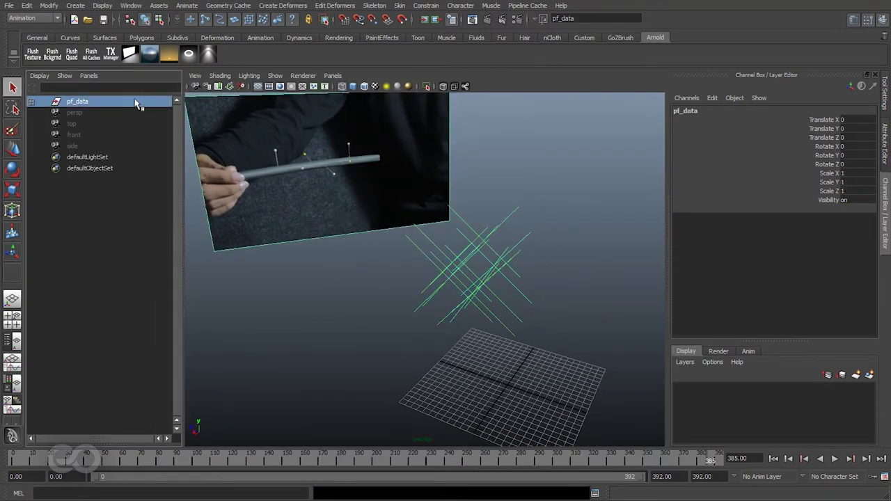
click(31, 102)
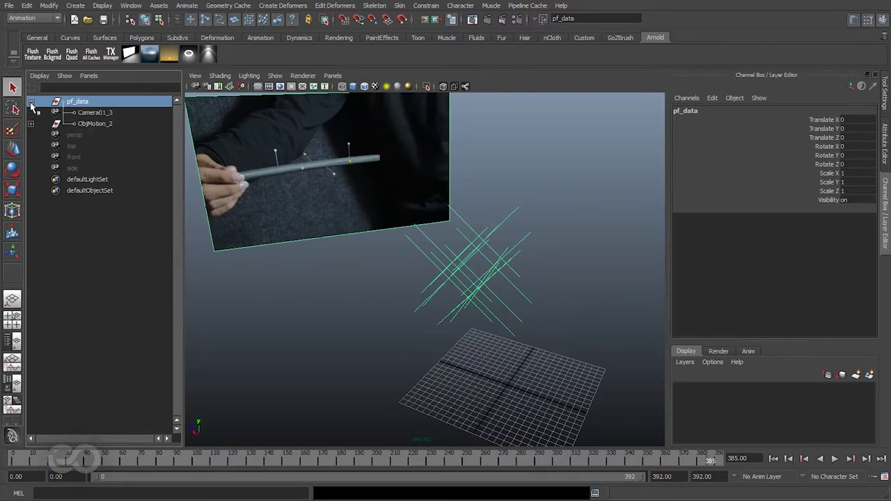
click(92, 113)
key(f)
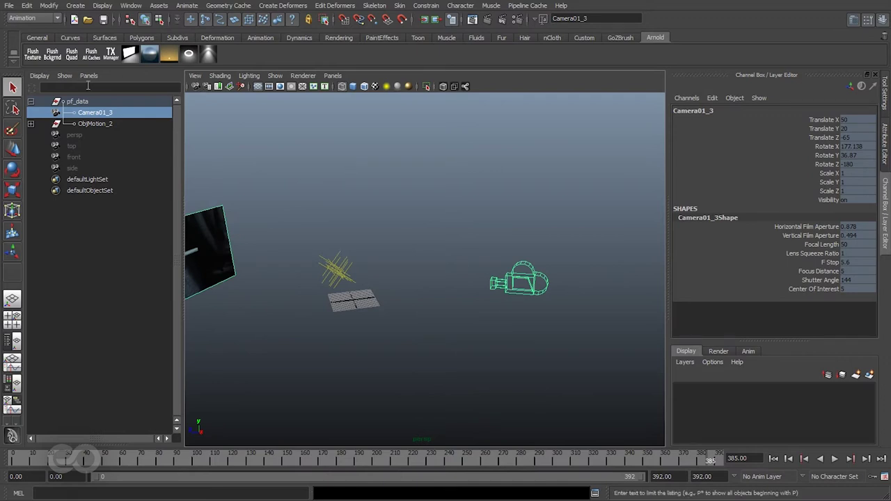
click(31, 124)
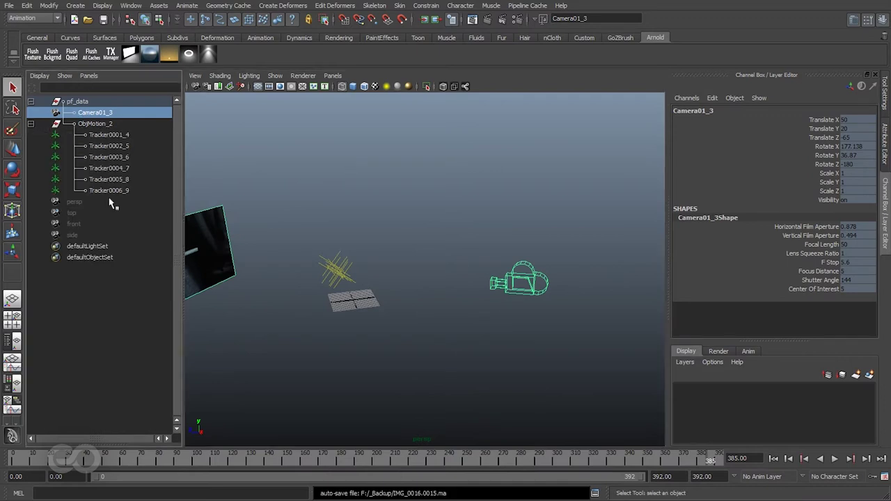
click(90, 126)
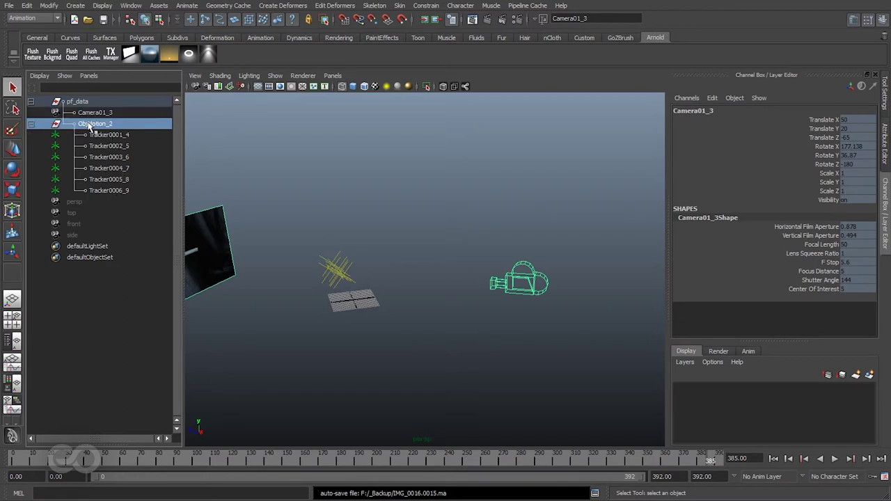
key(f)
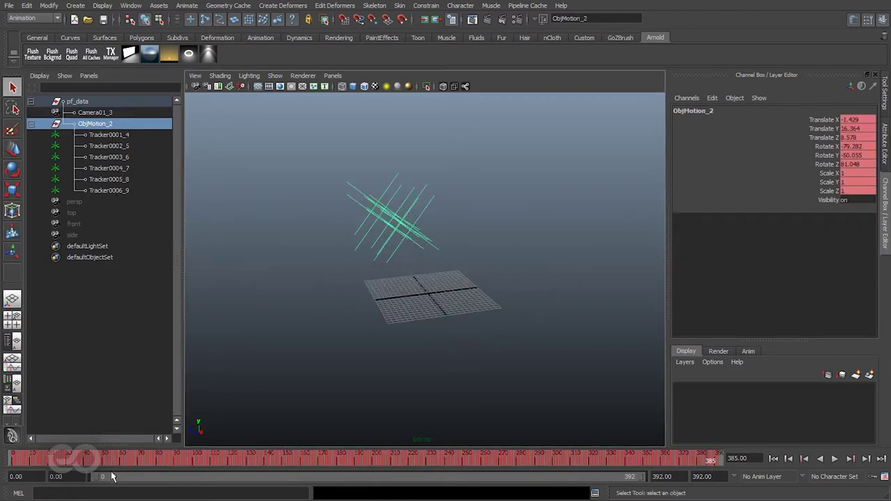
Examine the six trackers under ObjMotion_2 one by one, from Tracker0001_4 to Tracker0006_9, and clear the selection.
click(132, 135)
click(131, 146)
click(131, 156)
click(129, 168)
click(129, 179)
click(131, 190)
alt+drag(421, 285, 453, 318)
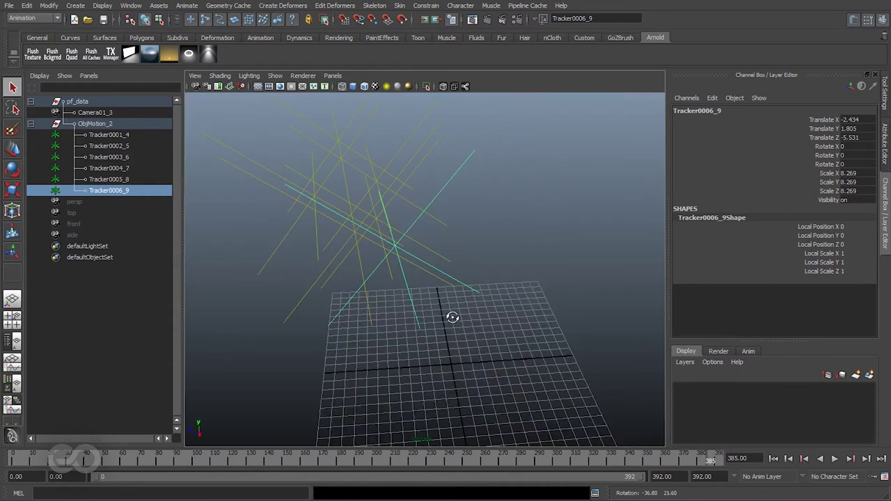
click(499, 335)
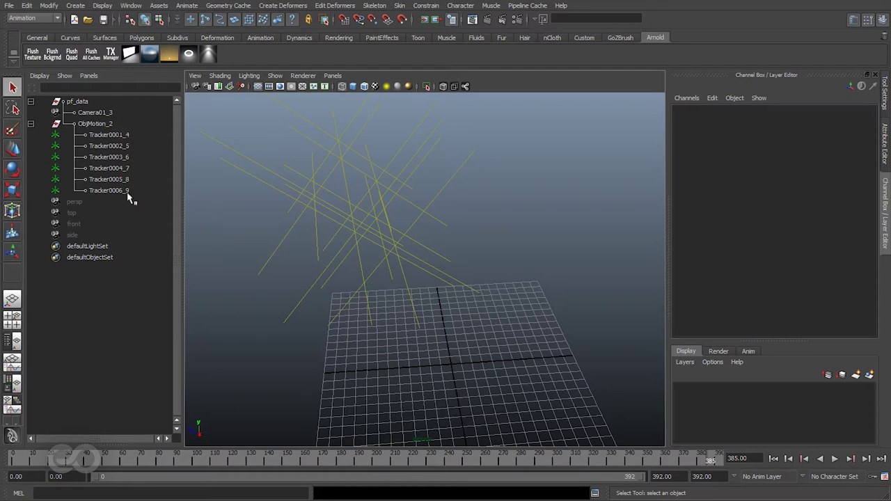
Look through Camera01_3 and scale all six tracker locators down to small crosses over the markers on the stick.
alt+drag(293, 240, 299, 259)
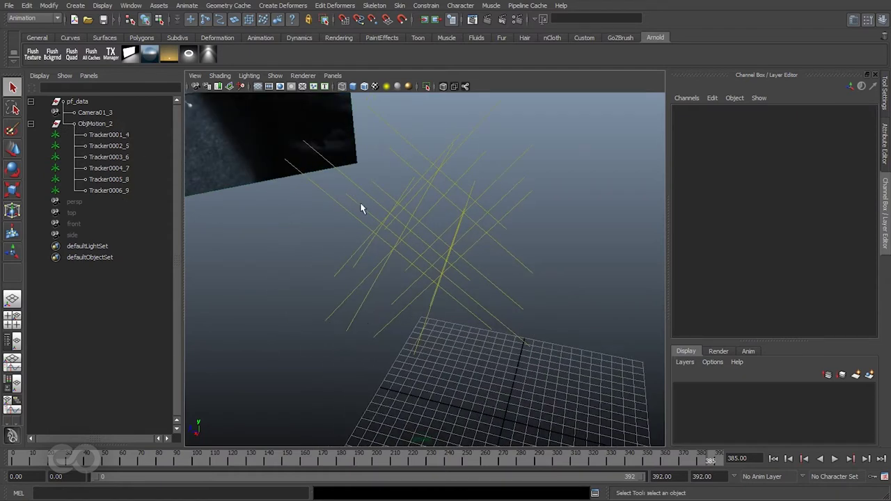
click(333, 77)
mouse_move(370, 88)
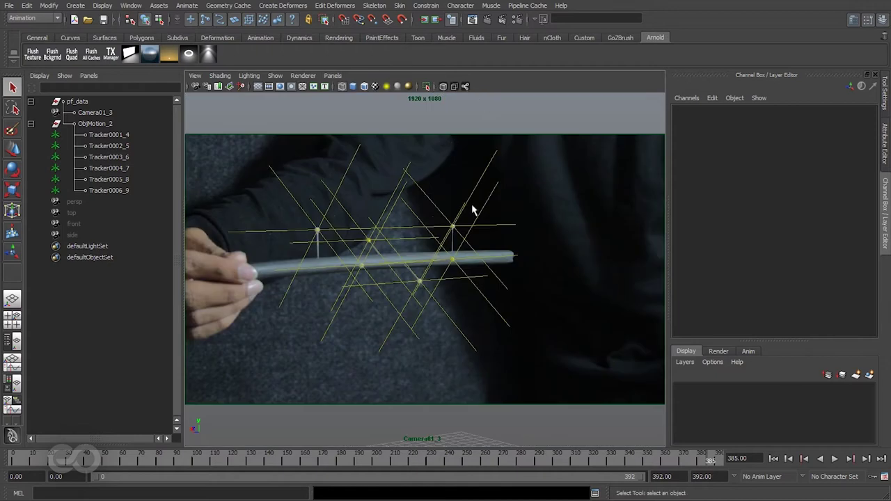
drag(211, 145, 651, 398)
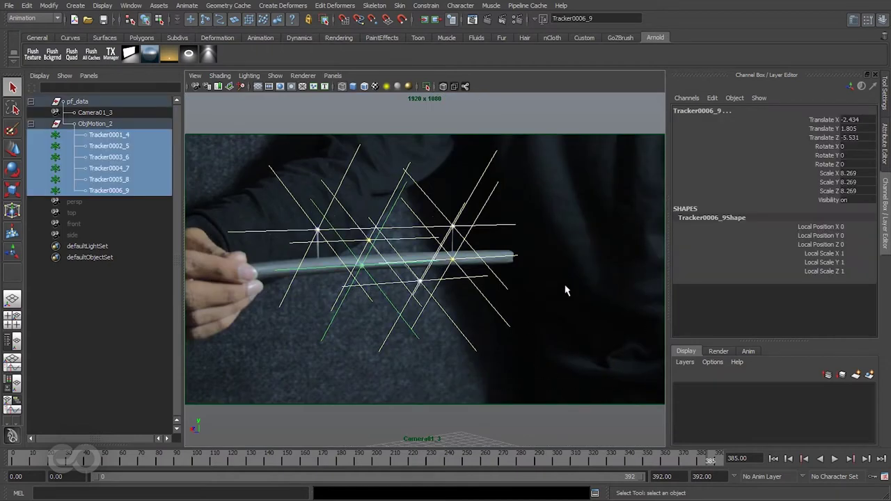
key(r)
middle_drag(550, 266, 348, 271)
click(473, 369)
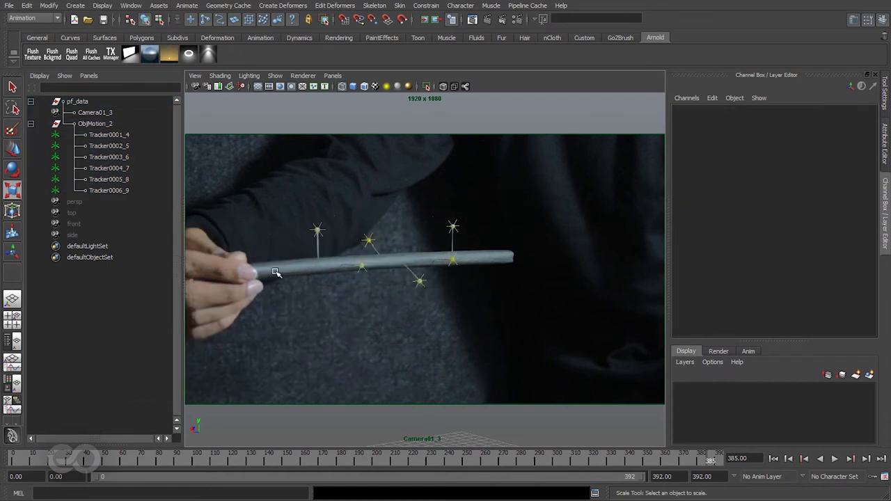
Check the locators against the footage in a single camera view at frames 0 and 109, and play back before stopping at frame 70.
key(space)
click(9, 460)
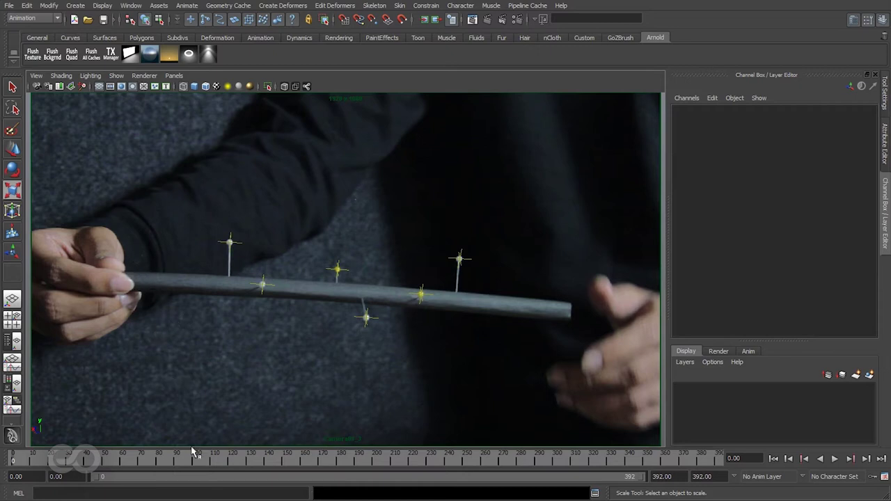
click(213, 460)
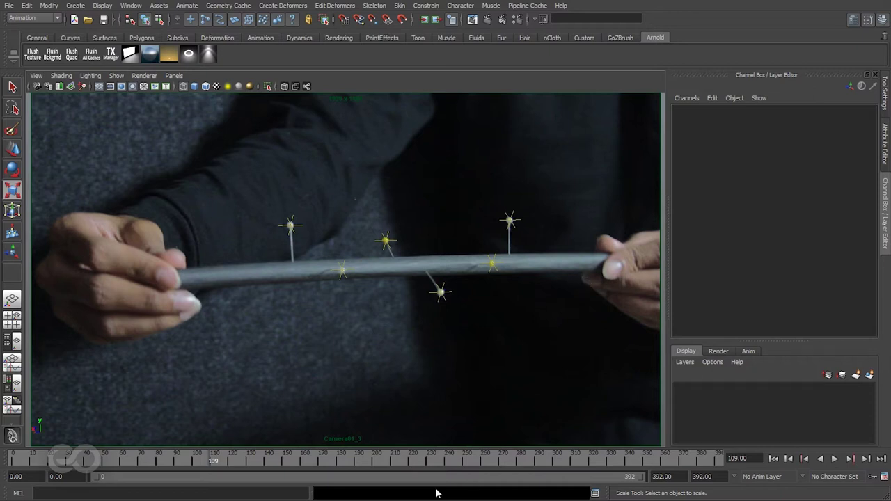
key(alt+v)
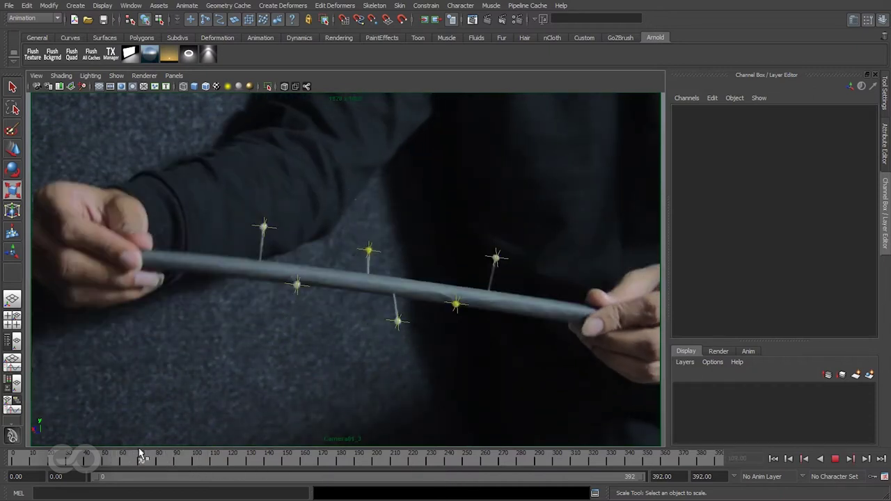
click(140, 454)
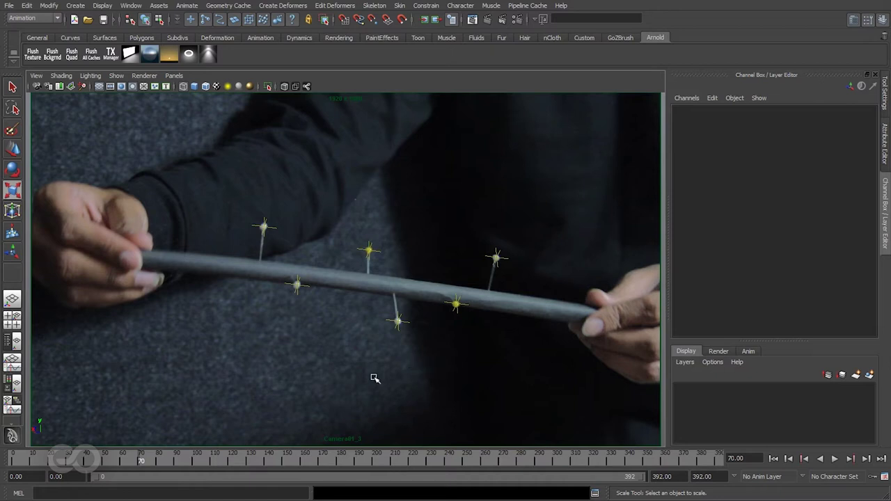
Return to the perspective view and create a polygon cylinder at the grid's origin.
key(space)
alt+drag(394, 392, 327, 280)
shift+right_drag(433, 239, 374, 239)
click(432, 269)
mouse_move(456, 221)
shift+right_down()
mouse_move(438, 244)
mouse_move(348, 202)
mouse_move(354, 193)
mouse_move(513, 448)
mouse_move(470, 72)
mouse_move(495, 159)
mouse_move(479, 209)
mouse_move(456, 221)
mouse_move(461, 233)
shift+right_up()
drag(324, 332, 436, 420)
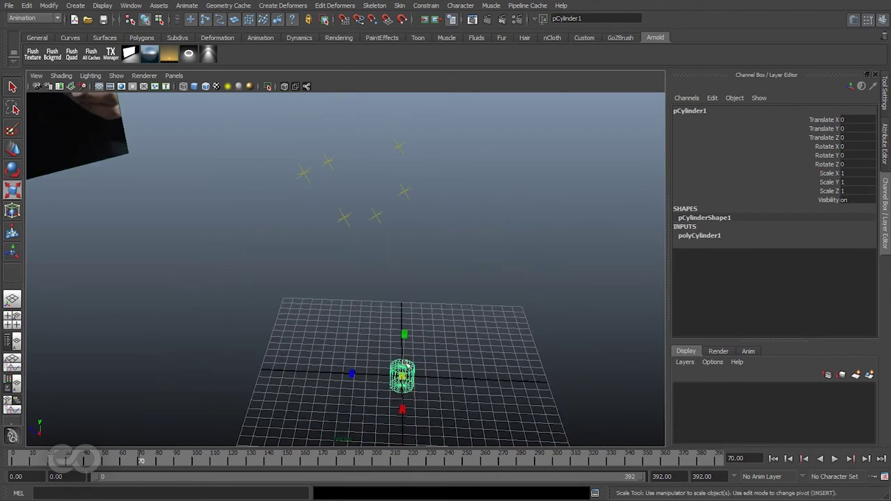
Show the Outliner again and parent the cylinder under the ObjMotion_2 group.
alt+drag(406, 367, 404, 350)
alt+middle_drag(382, 252, 348, 227)
key(space)
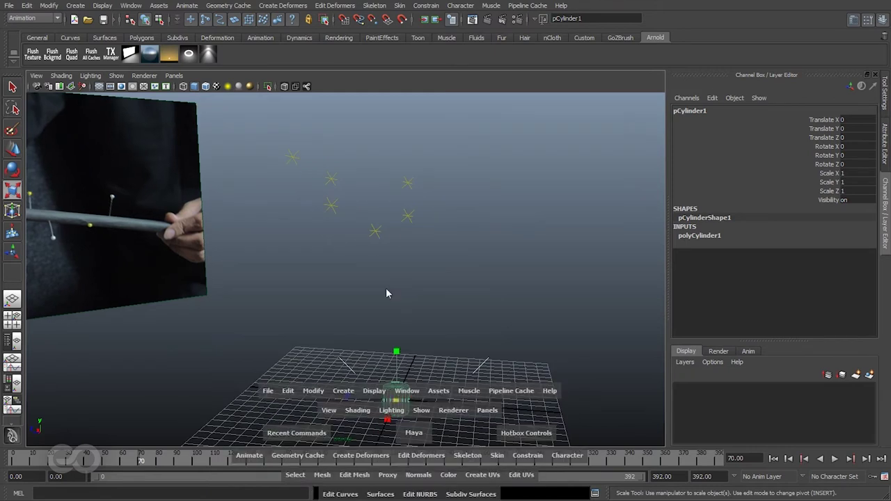
drag(75, 249, 84, 130)
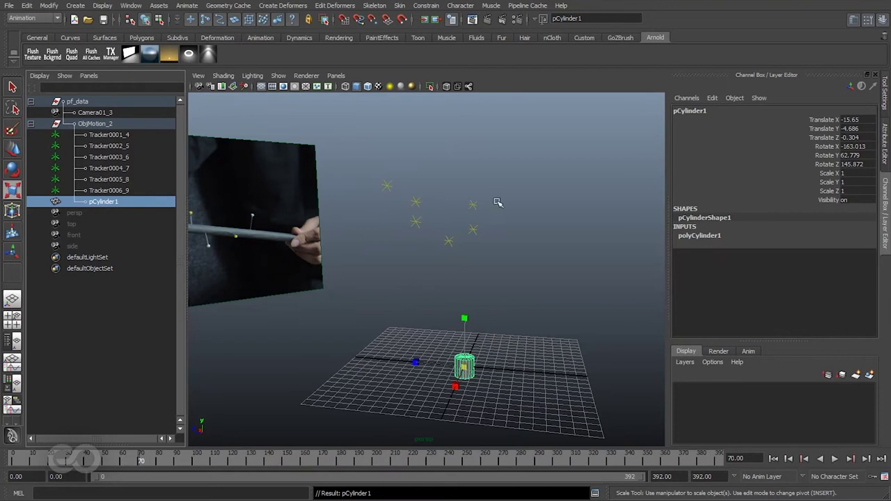
Set all of the cylinder's Translate and Rotate channels to 0.
alt+drag(503, 242, 524, 254)
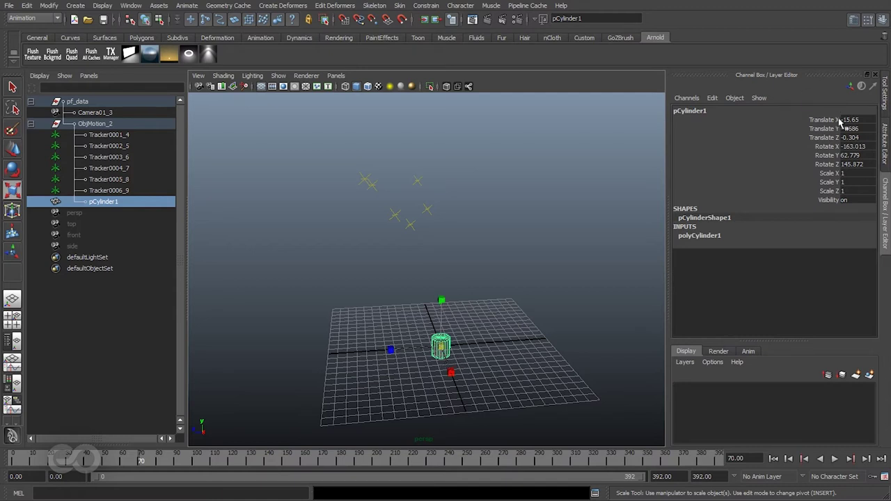
drag(836, 120, 833, 169)
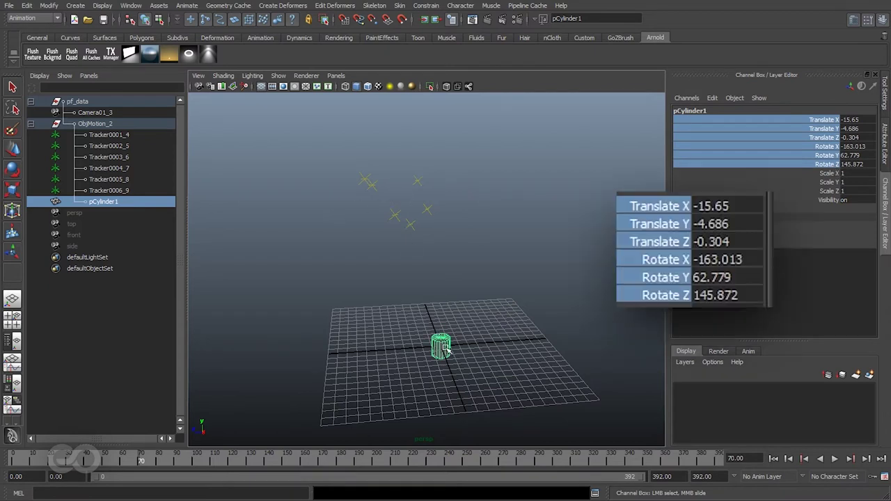
drag(839, 122, 838, 164)
click(852, 165)
text(0)
key(Return)
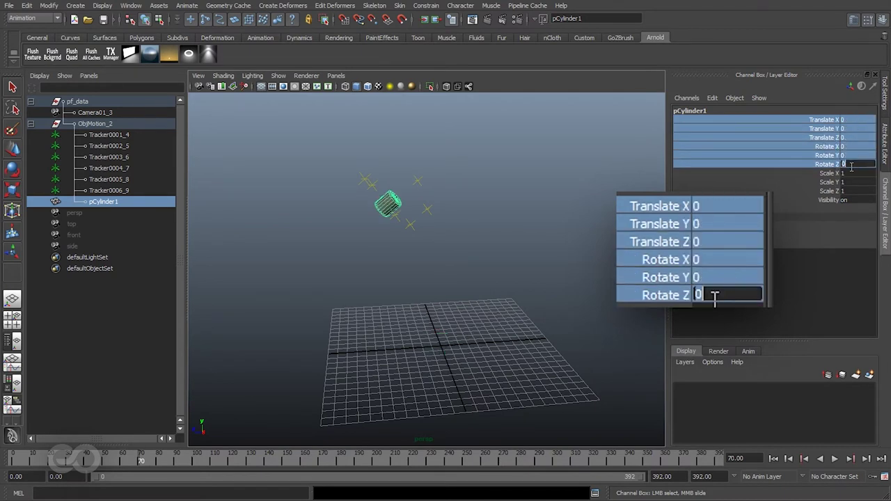
Look through Camera01_3 and activate the Scale tool on the cylinder.
alt+drag(439, 198, 443, 275)
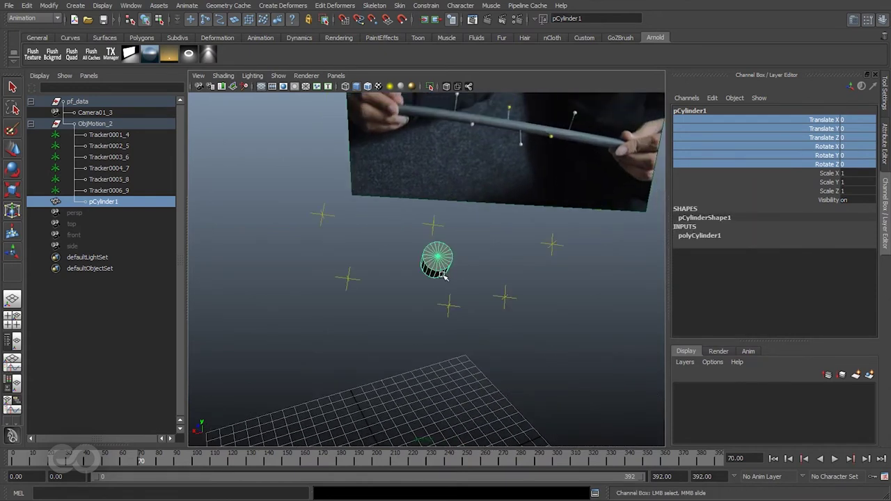
click(338, 76)
mouse_move(390, 87)
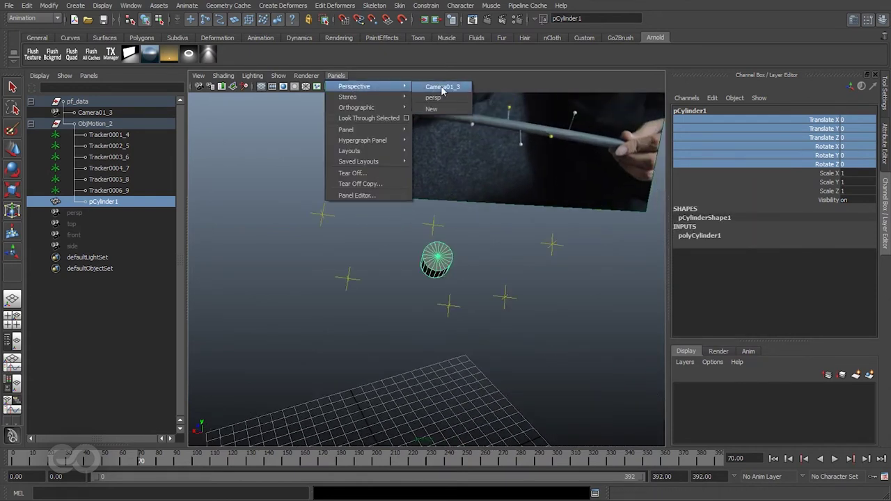
click(443, 88)
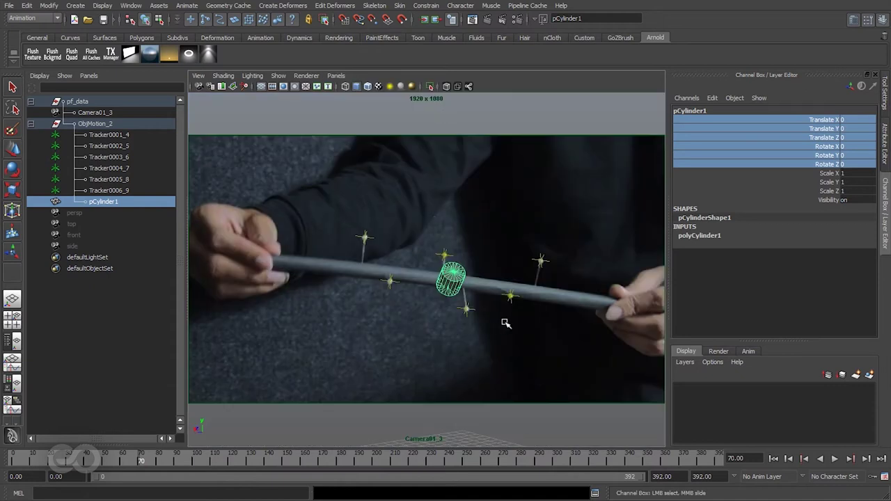
click(506, 323)
click(452, 293)
key(r)
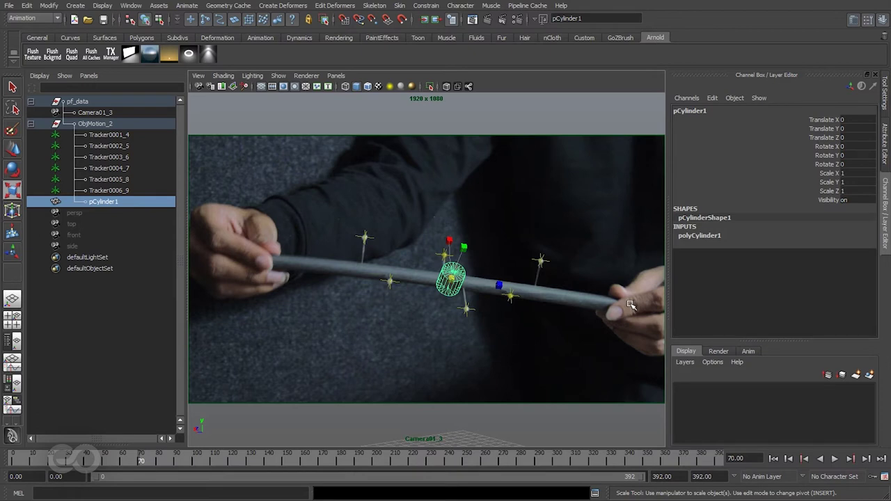
Set the cylinder's creation axis to 0, 0, 1 and its axis subdivisions to 8.
click(717, 238)
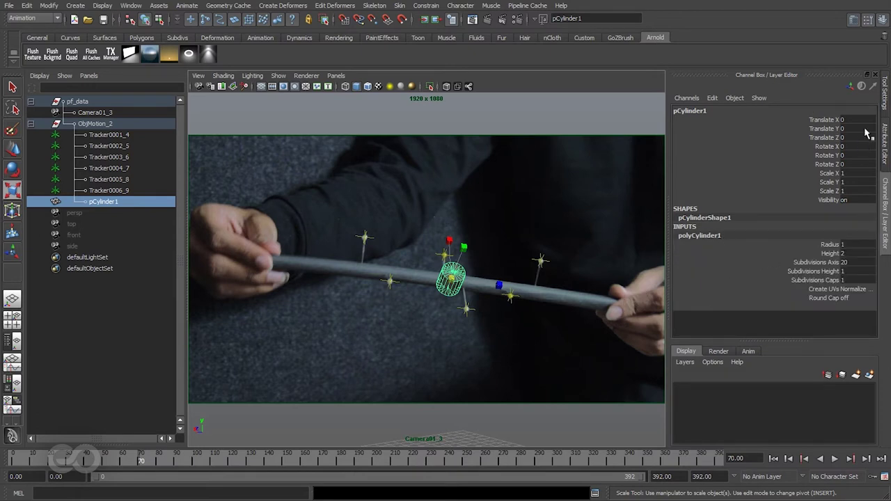
click(884, 146)
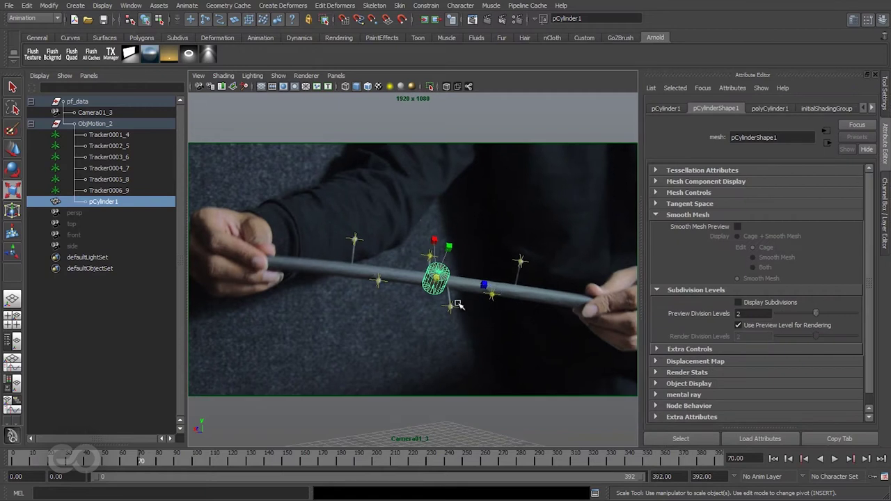
click(769, 109)
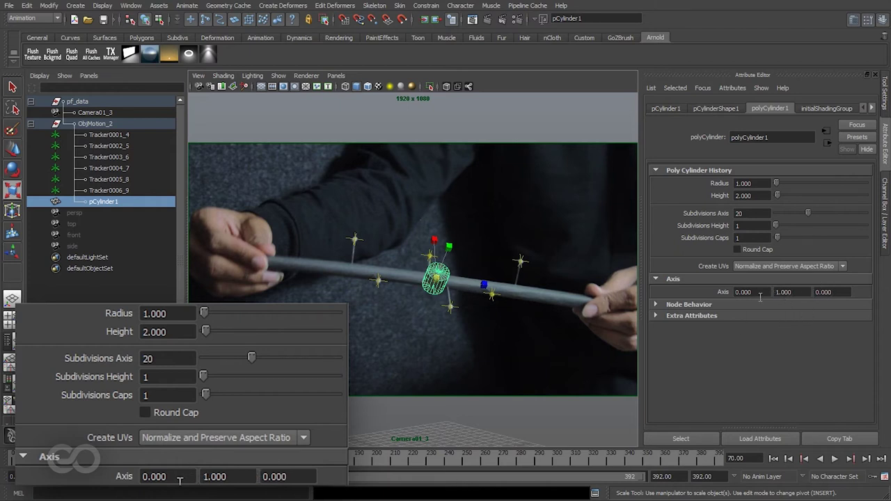
double_click(801, 291)
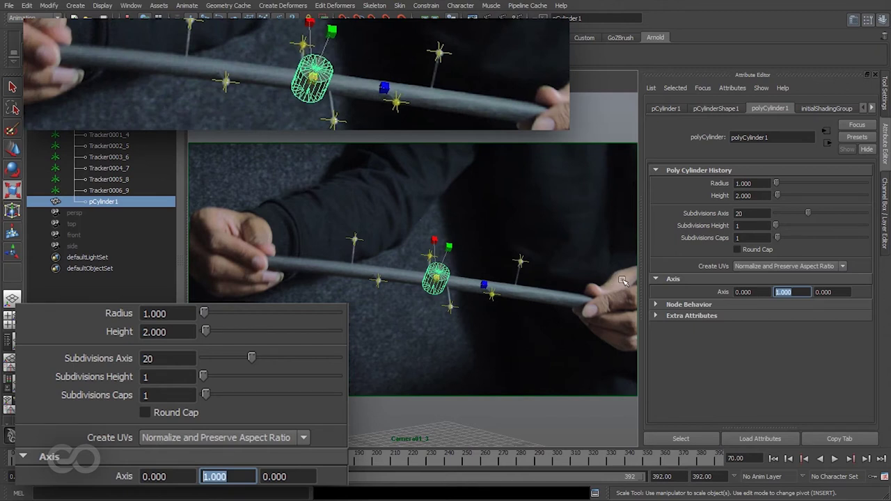
text(0)
key(Tab)
text(1)
key(Return)
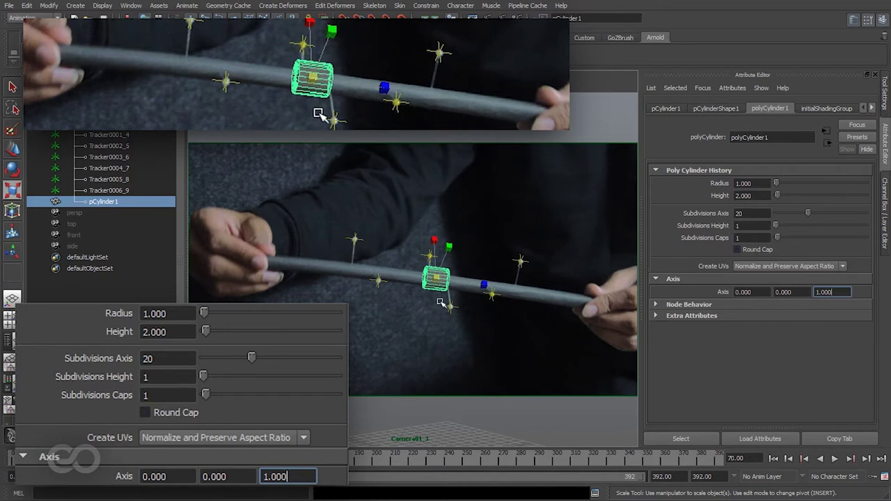
drag(808, 213, 786, 219)
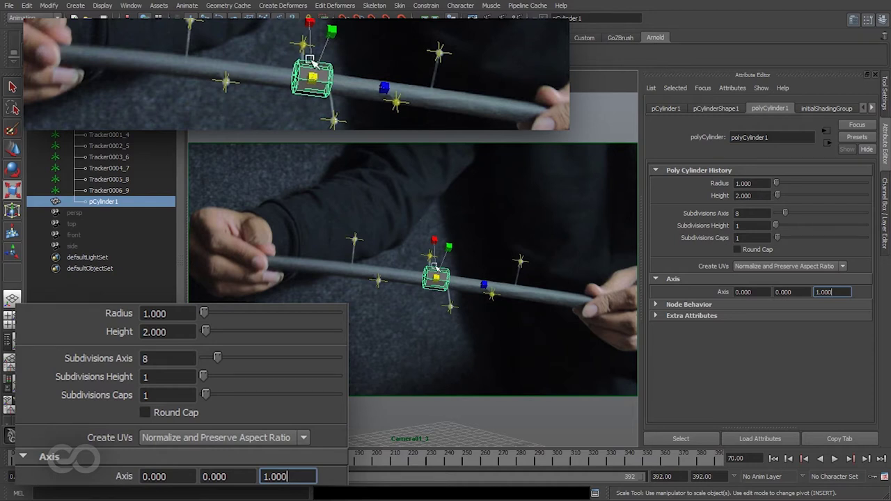
Set the cylinder's radius to 0.670 and its height to 31.684 to fit the filmed stick, and deselect it.
ctrl+drag(182, 313, 156, 318)
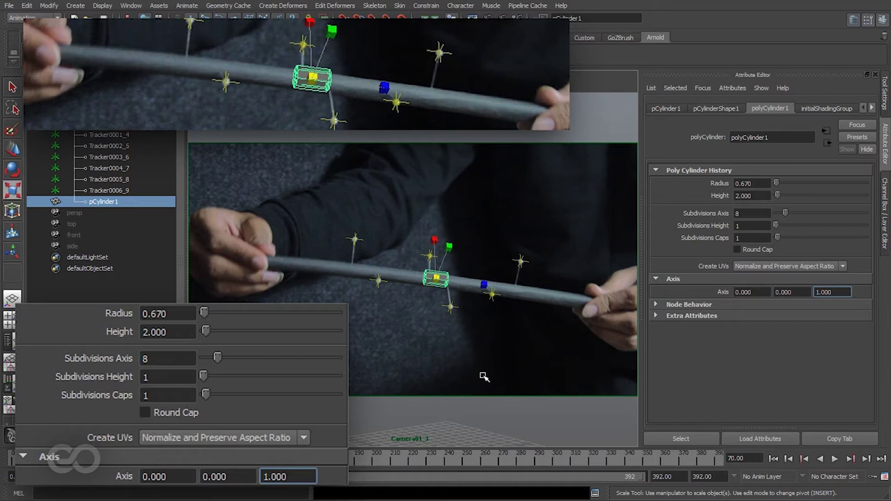
drag(777, 196, 805, 198)
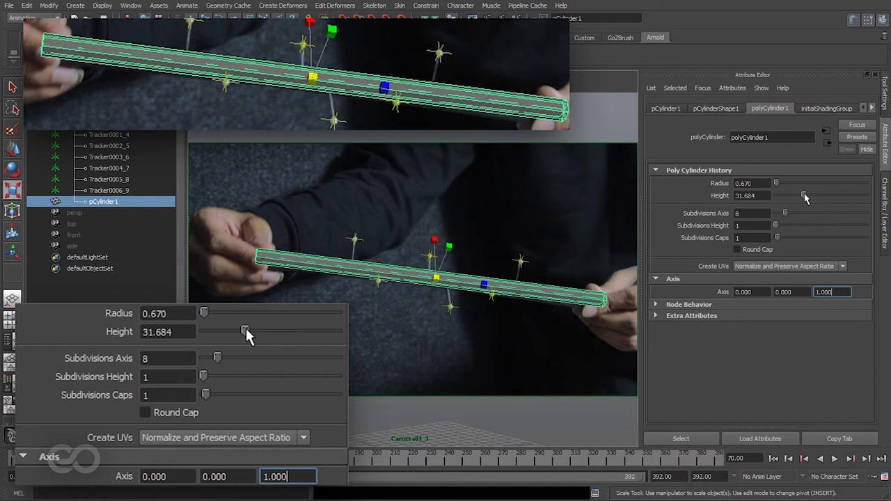
click(432, 211)
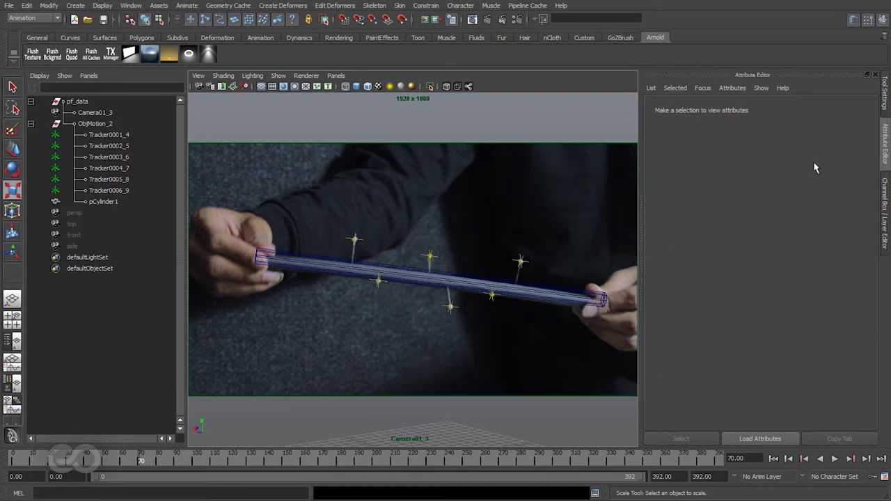
Enlarge the camera view to the full workspace and hide polygons in it to examine the shape of the filmed stick.
click(886, 154)
key(space)
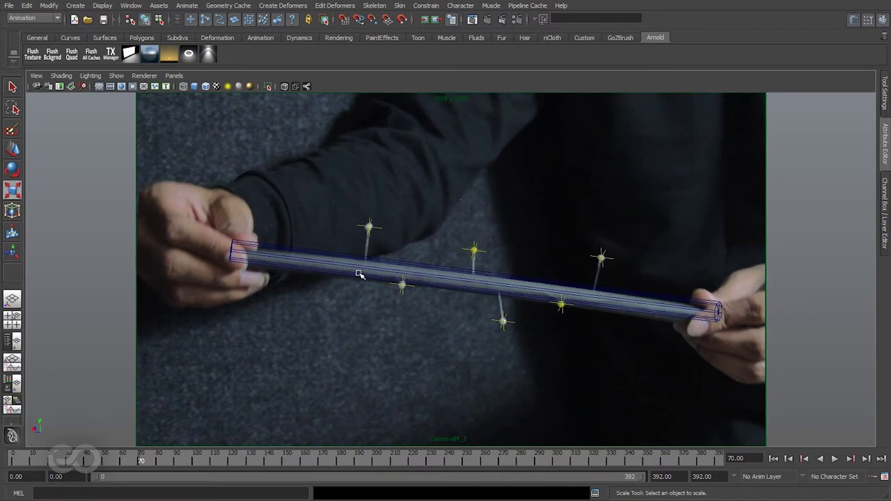
click(116, 75)
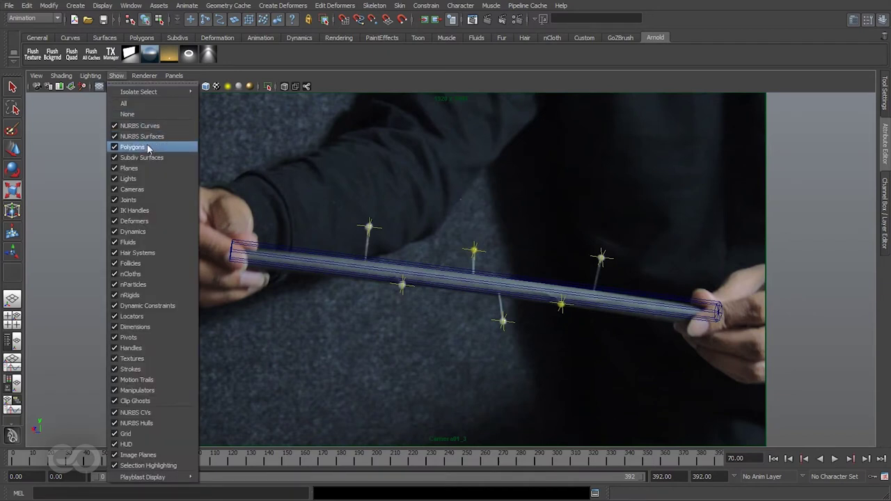
click(150, 145)
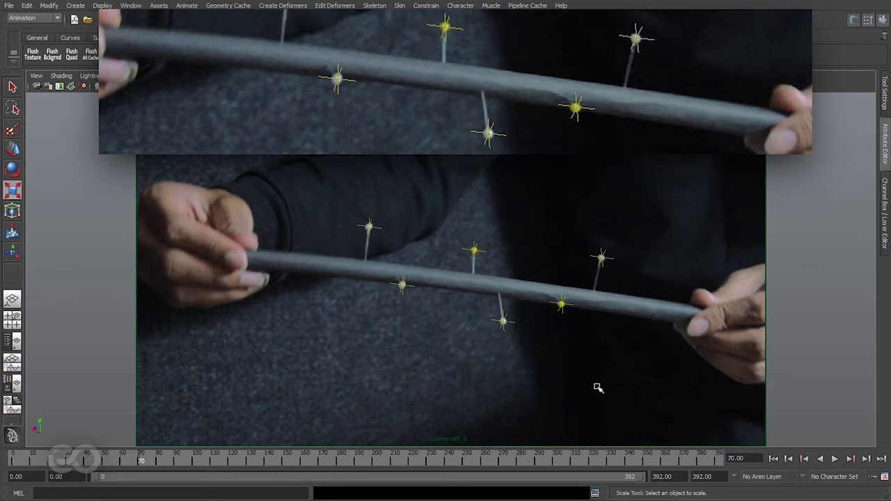
Bring back the Attribute Editor and the polygon display, and set the cylinder's height subdivisions to 6.
click(887, 149)
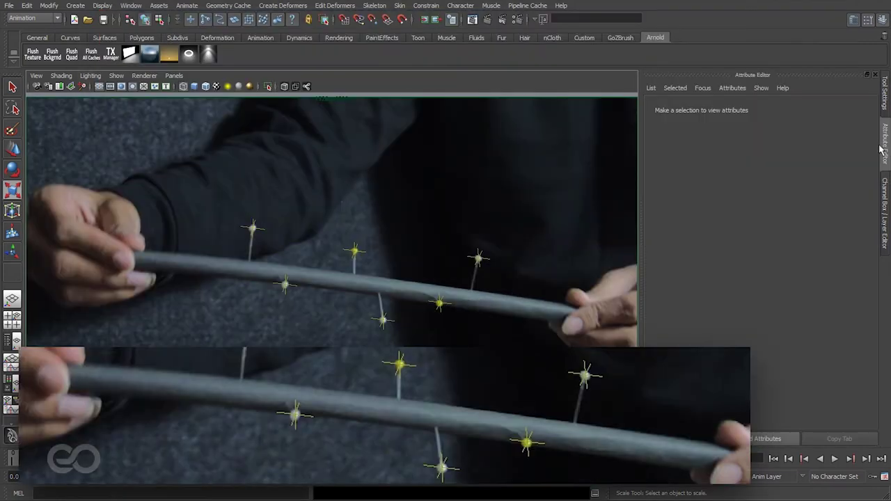
click(116, 75)
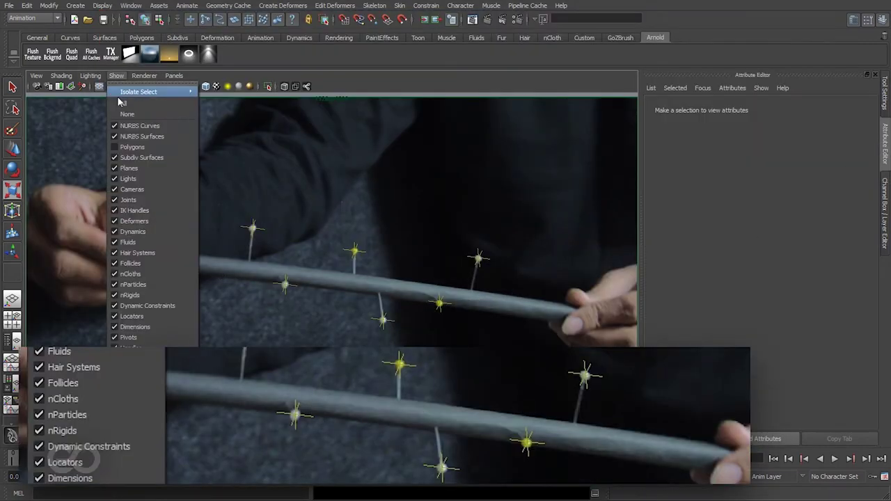
click(132, 147)
click(197, 252)
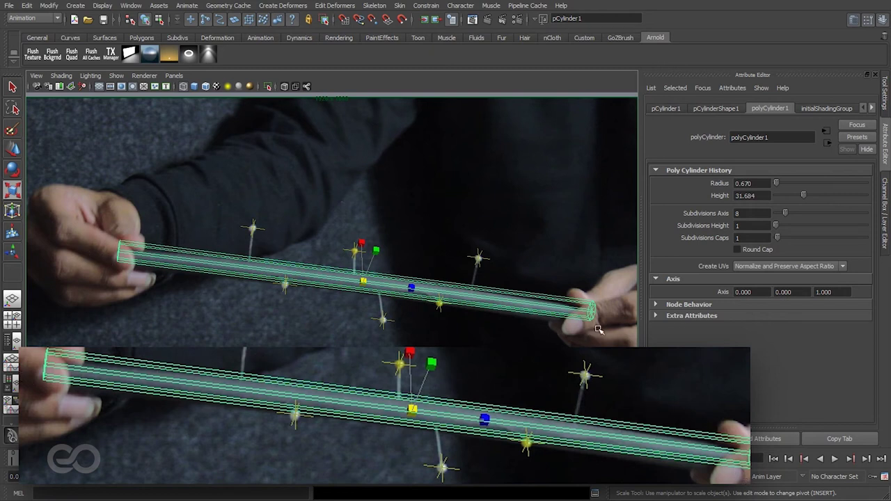
drag(777, 230, 786, 230)
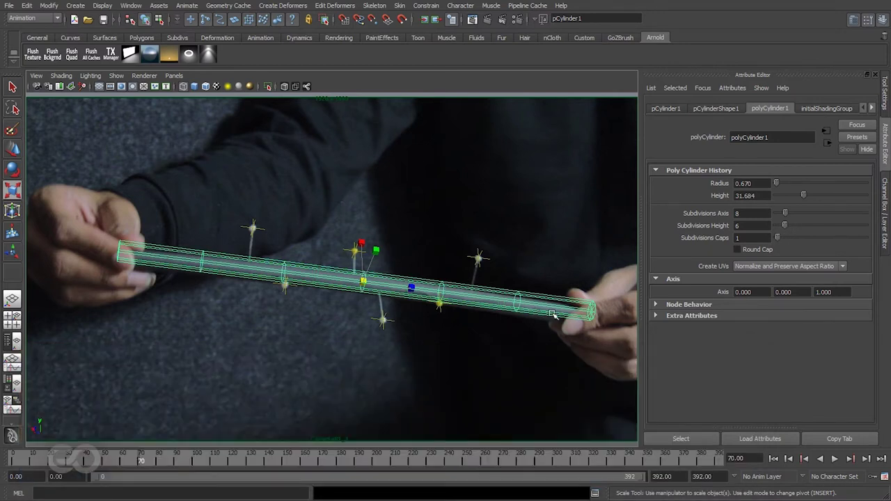
Add a nonlinear Bend deformer to the cylinder.
click(266, 5)
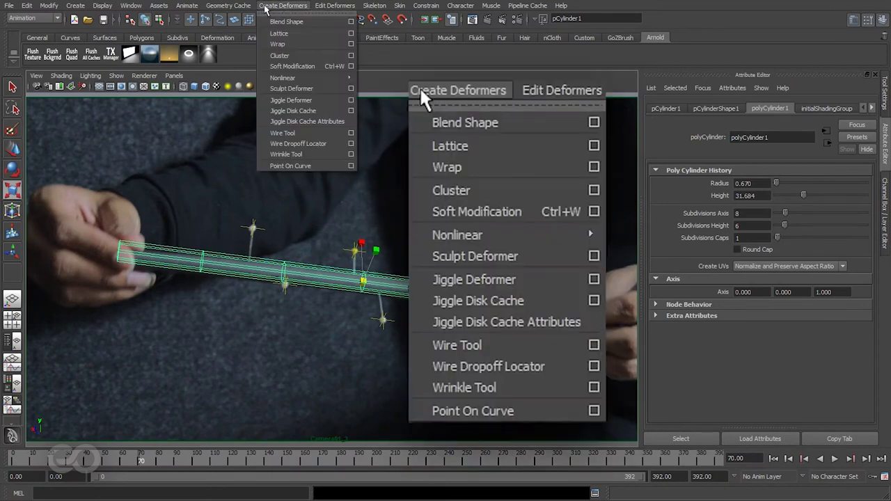
mouse_move(310, 78)
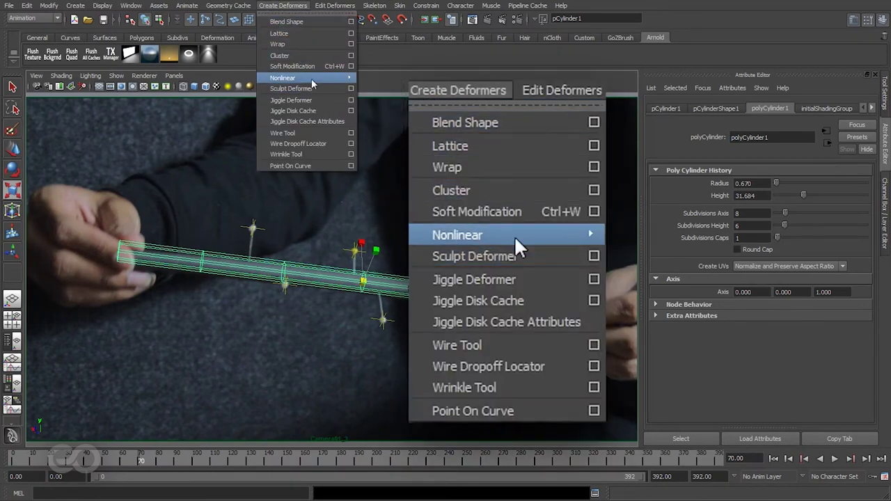
click(382, 84)
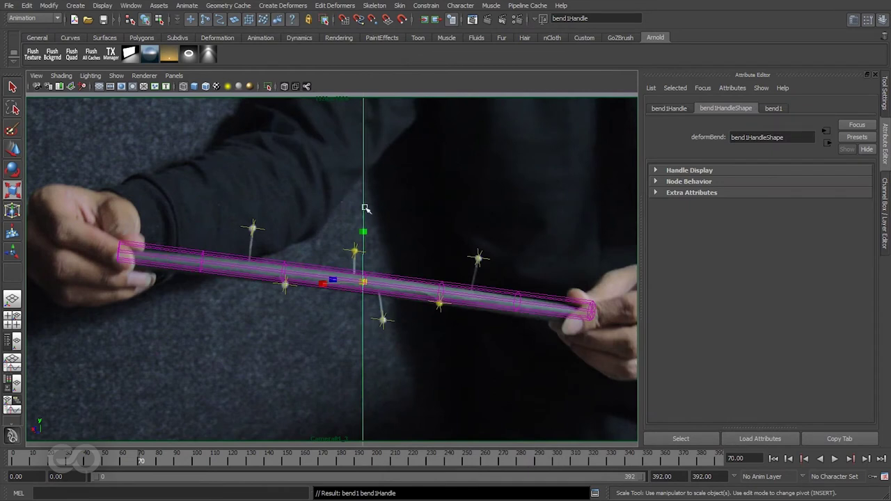
Switch to the perspective view with the bend handle in sight and show the Outliner beside it.
key(space)
drag(404, 373, 427, 293)
alt+drag(402, 323, 317, 328)
alt+middle_drag(317, 328, 352, 338)
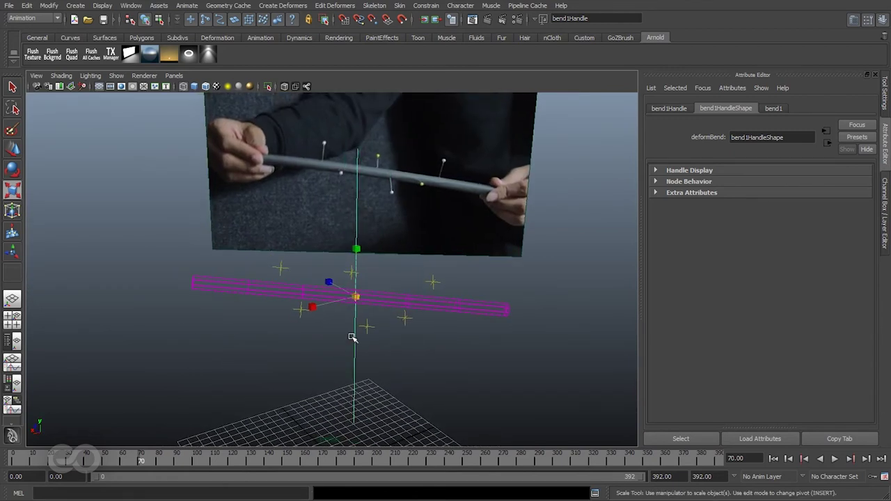
click(14, 342)
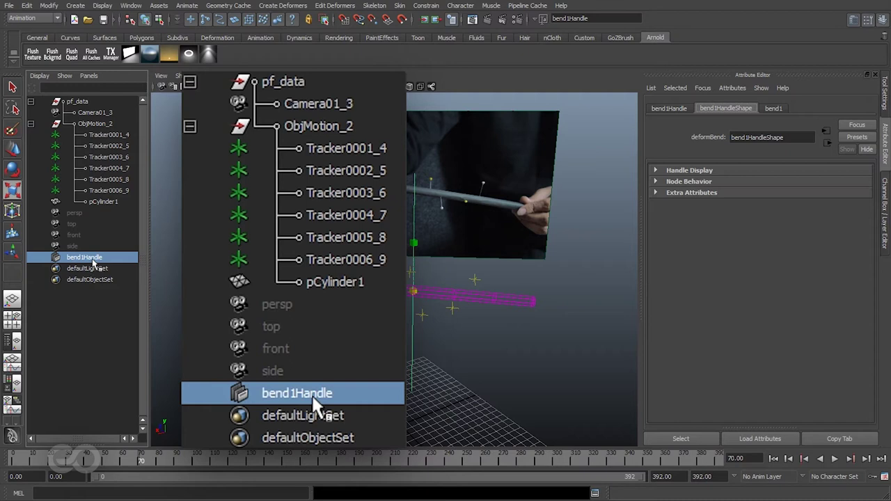
Try parenting the bend handle under the ObjMotion_2 group, and undo the parenting.
middle_drag(94, 261, 97, 129)
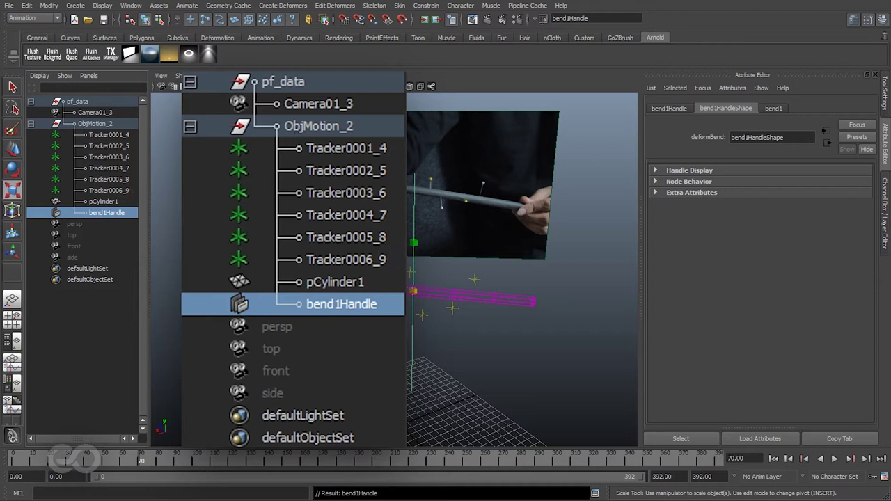
key(ctrl+z)
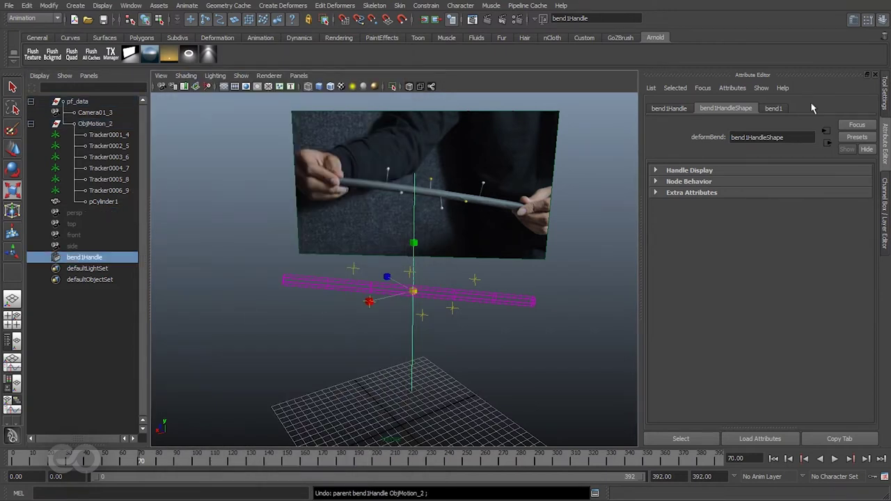
Set the bend deformer's Curvature to 1.764 and scrub to frame 145 to check how the unparented handle affects the cylinder.
click(773, 109)
drag(822, 185, 841, 187)
alt+drag(328, 313, 384, 265)
drag(141, 466, 278, 465)
alt+drag(474, 360, 311, 336)
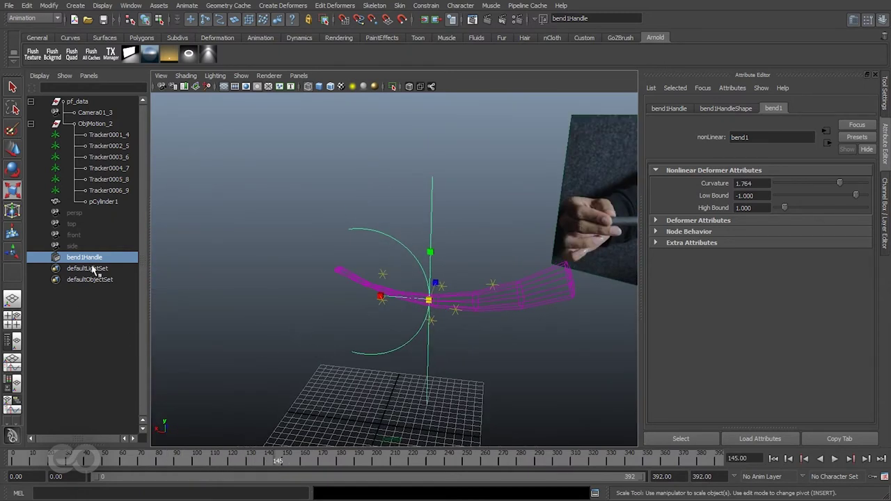
Parent the bend handle under the ObjMotion_2 group and play the animation to check that it follows the tracked motion.
middle_drag(89, 260, 94, 127)
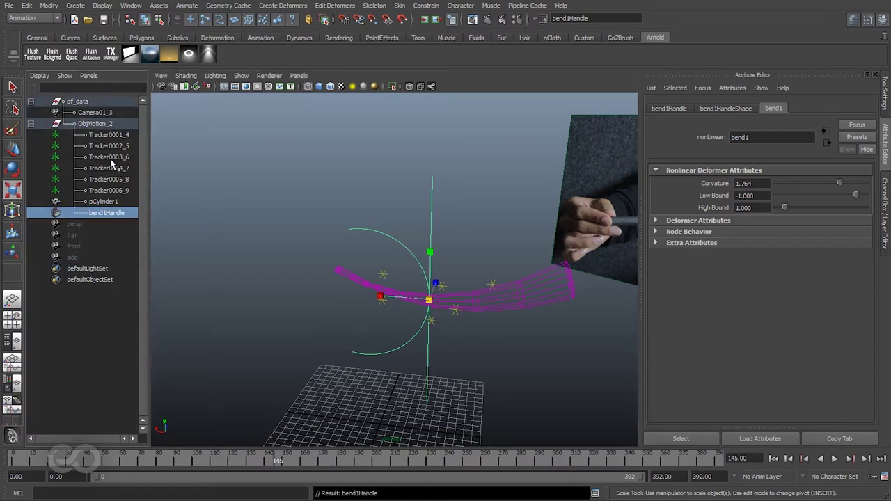
key(alt+v)
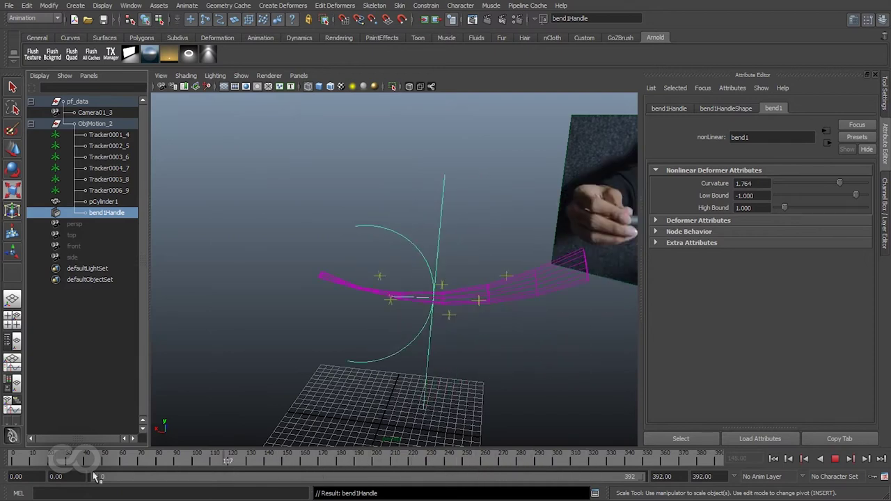
key(alt+v)
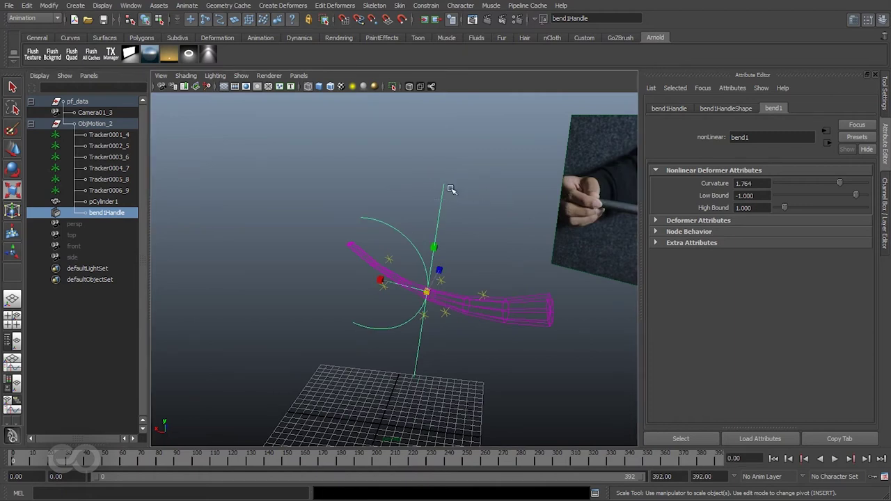
Set all of the bend handle's Translate and Rotate channels to 0.
click(886, 213)
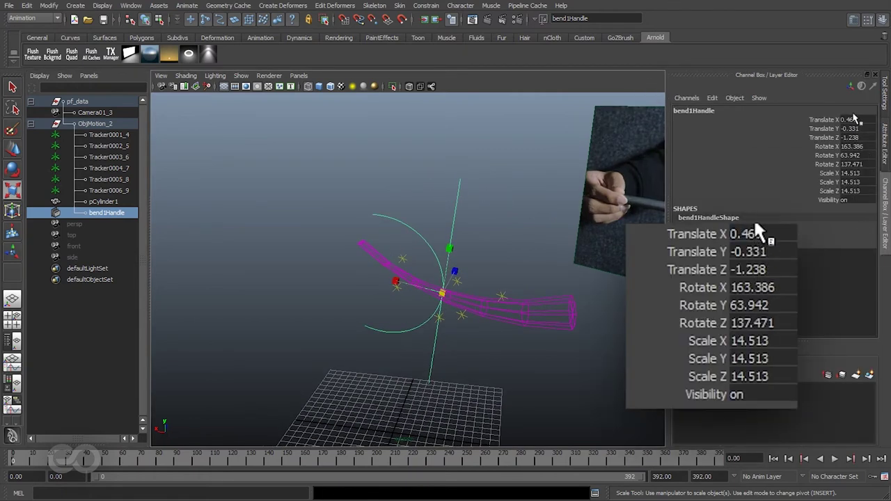
drag(857, 120, 857, 165)
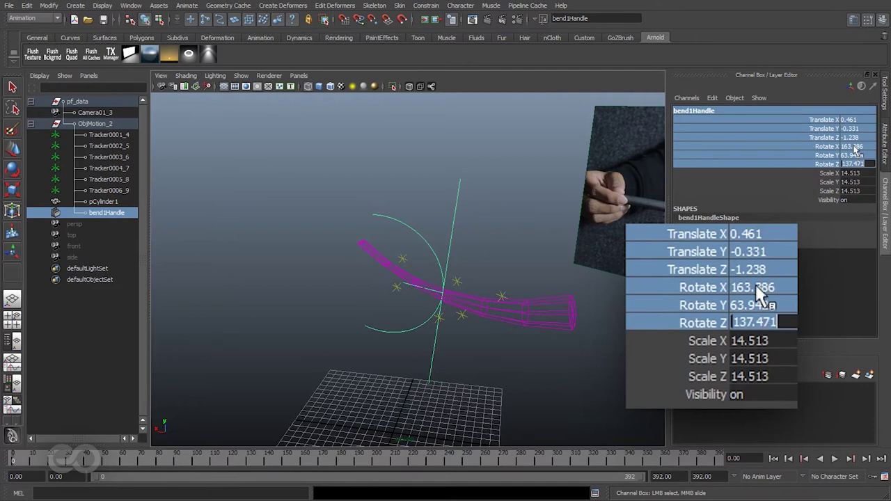
click(858, 165)
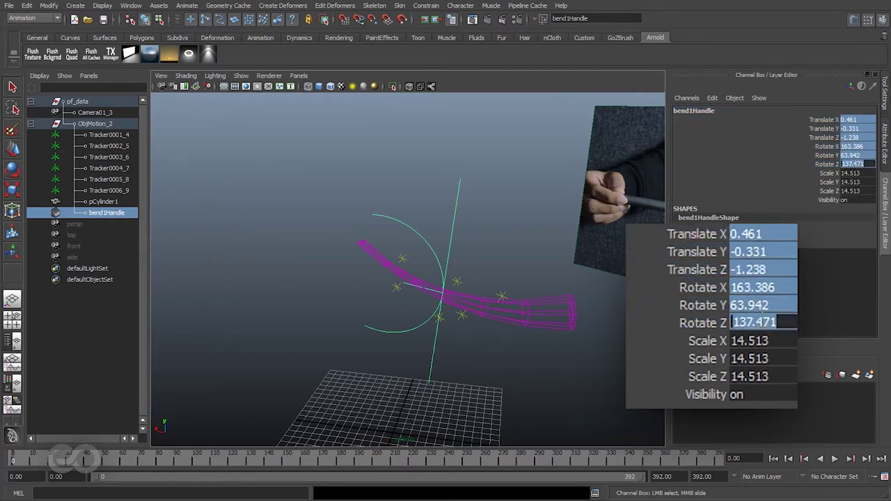
text(0)
key(Return)
Rotate the bend handle to 90 degrees in X so that it lies along the cylinder.
alt+drag(470, 279, 342, 324)
alt+right_drag(341, 325, 448, 262)
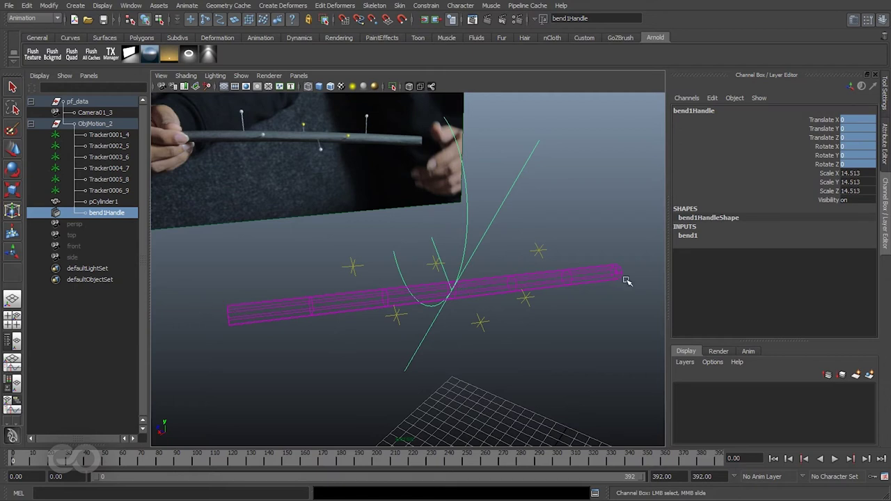
key(e)
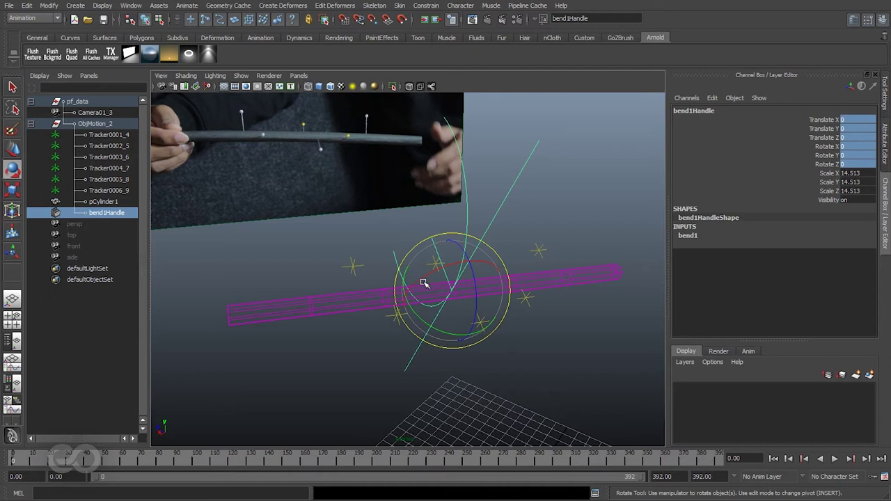
drag(416, 281, 484, 272)
Reduce the bend deformer's Curvature to 0.164 and inspect the cylinder from several angles.
alt+drag(449, 319, 270, 283)
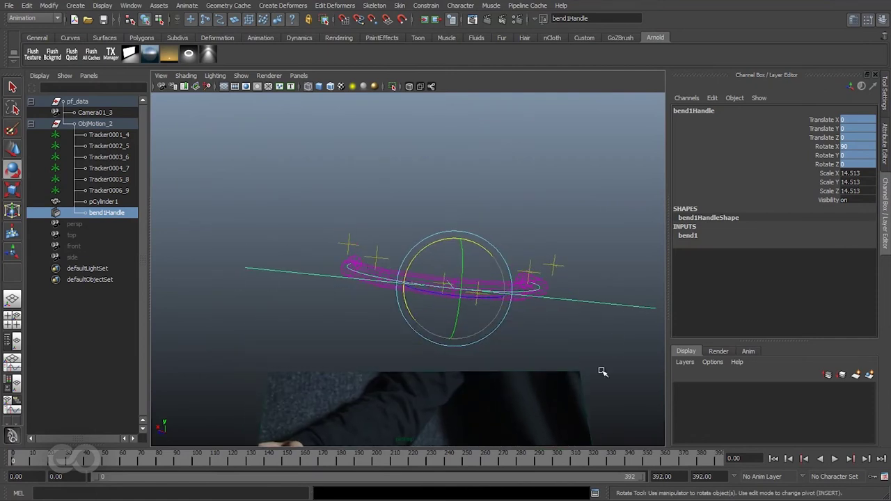
click(714, 235)
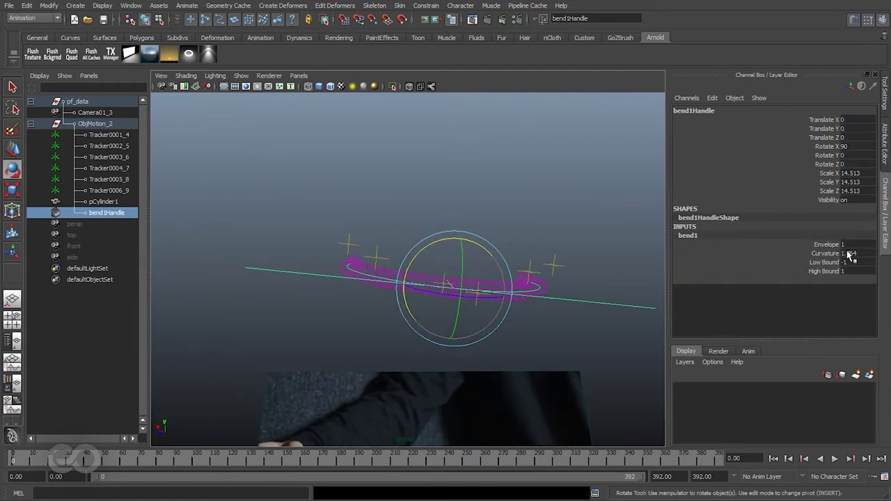
click(825, 254)
middle_drag(539, 258, 514, 255)
alt+drag(397, 269, 440, 258)
alt+drag(362, 337, 404, 258)
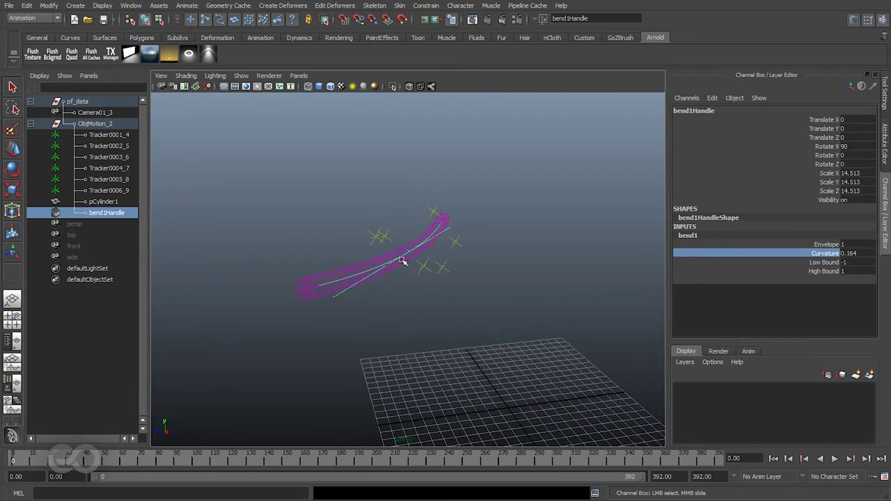
Look through Camera01_3 and set the bend's Curvature to 0.064 against the filmed stick at frame 0.
click(299, 75)
mouse_move(336, 86)
click(407, 98)
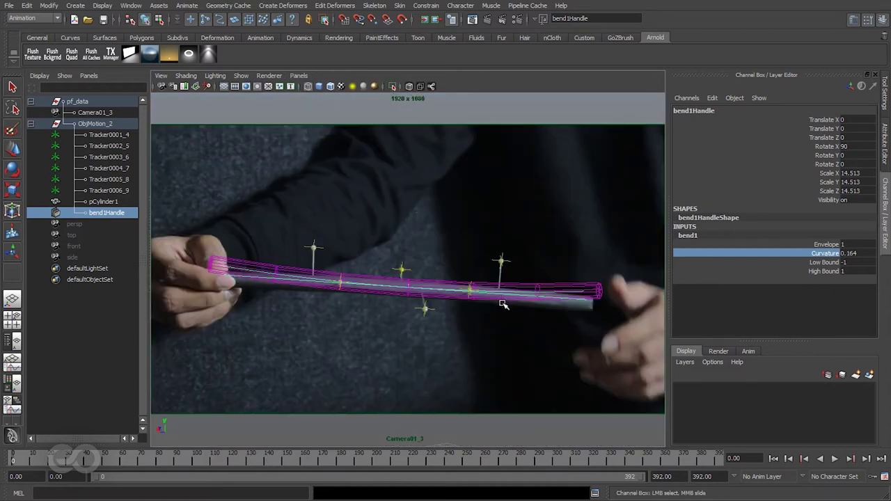
middle_drag(592, 230, 590, 230)
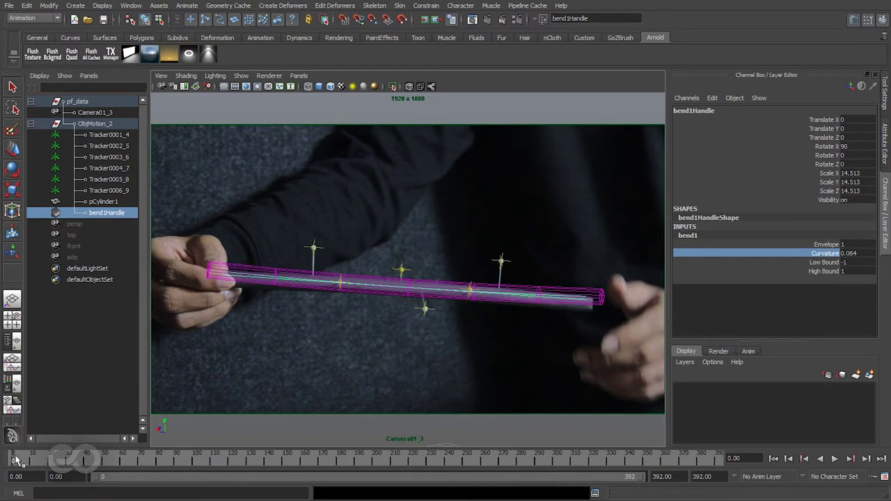
Set the bend's Curvature to -0.136 at frame 126, and play the shot to check the fit at frame 87.
key(alt+v)
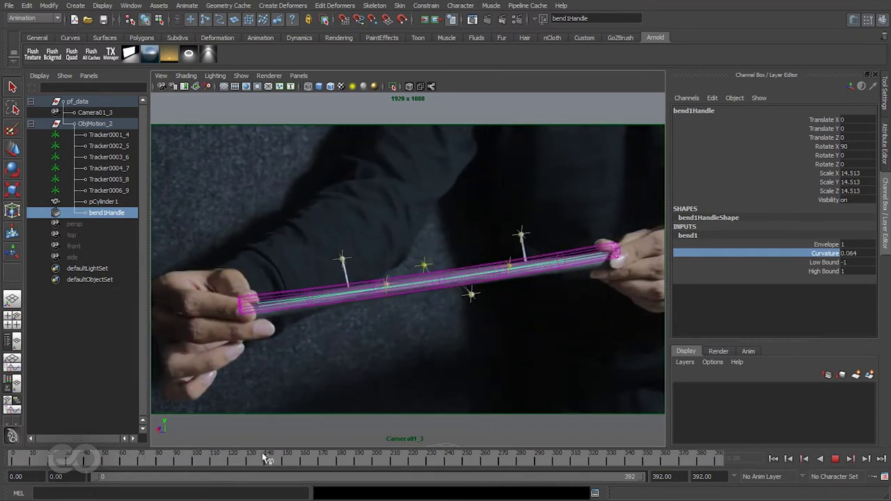
click(240, 457)
middle_drag(451, 328, 447, 327)
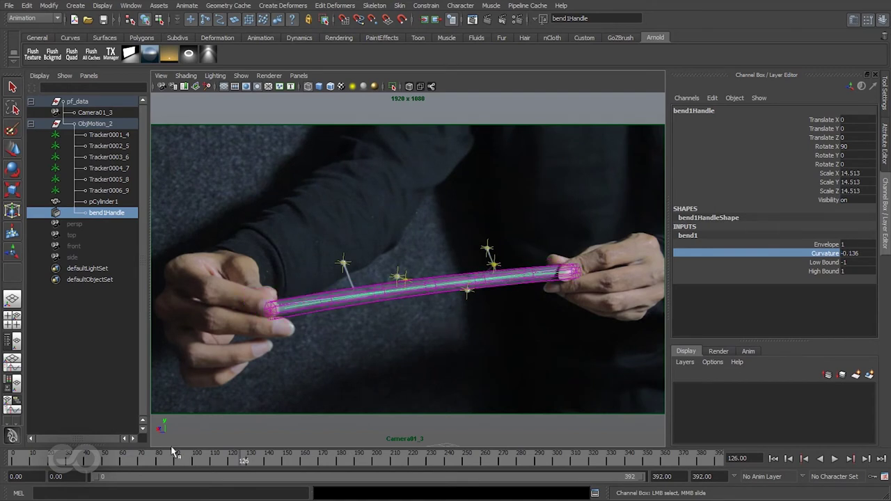
key(alt+v)
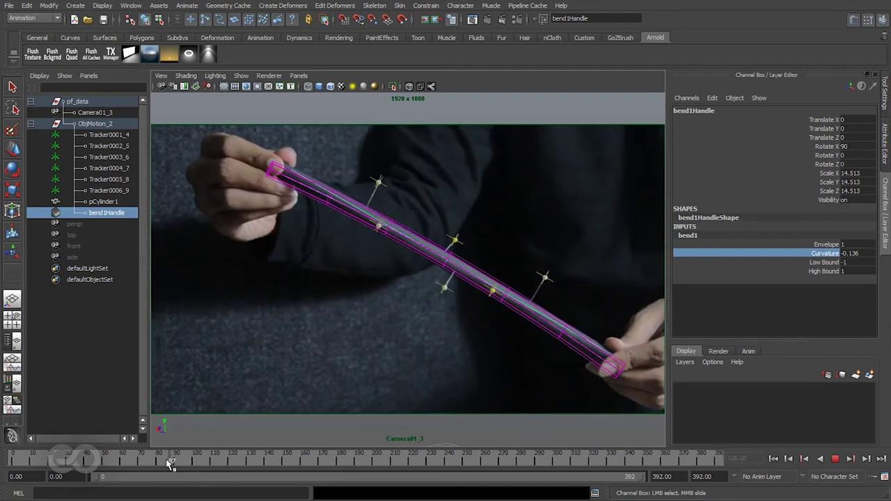
click(172, 462)
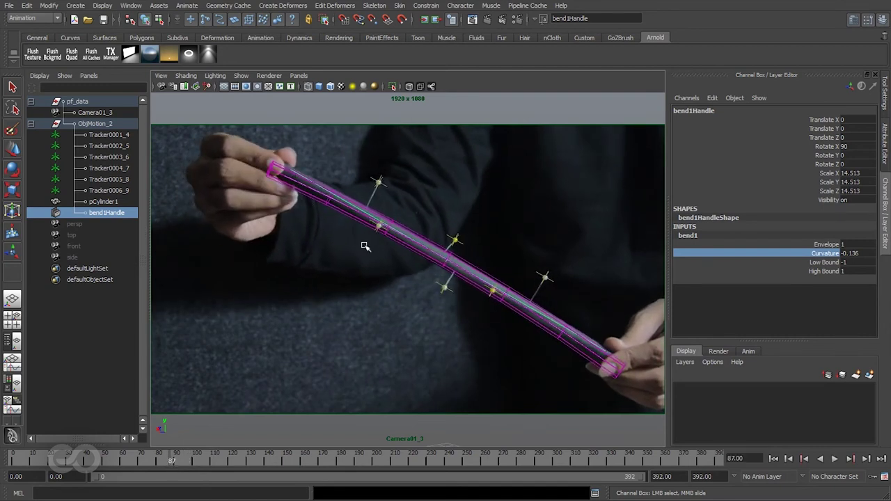
Rotate the bend handle to -11.102 degrees in Z and switch to the perspective view.
key(e)
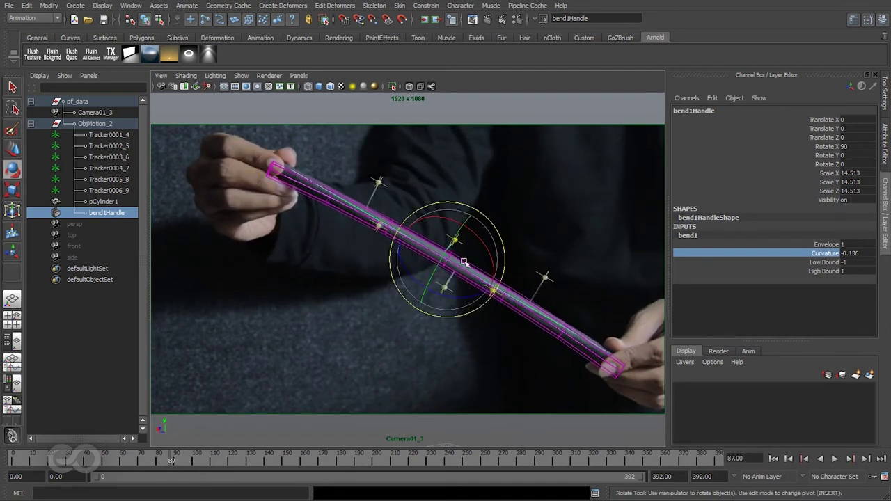
mouse_move(445, 254)
mouse_down()
mouse_move(461, 235)
mouse_move(454, 246)
mouse_up()
key(space)
drag(458, 378, 334, 362)
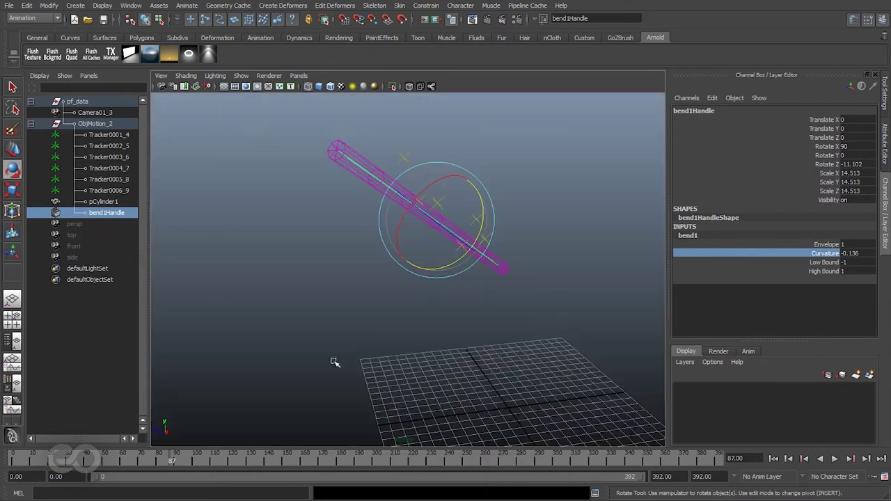
Inspect the bent cylinder and its trackers from several angles in the perspective view.
alt+drag(352, 328, 381, 309)
alt+drag(458, 317, 461, 324)
click(472, 329)
drag(288, 161, 403, 251)
middle_drag(354, 295, 299, 308)
click(439, 145)
alt+drag(439, 145, 354, 258)
drag(281, 208, 353, 269)
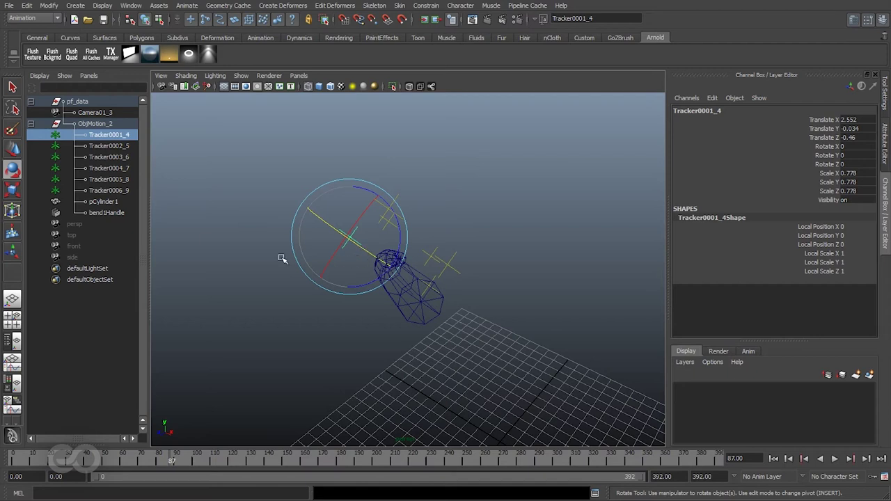
Rotate bend1Handle to 32.369 degrees in Z to turn the bend direction, and look through Camera01_3.
click(104, 213)
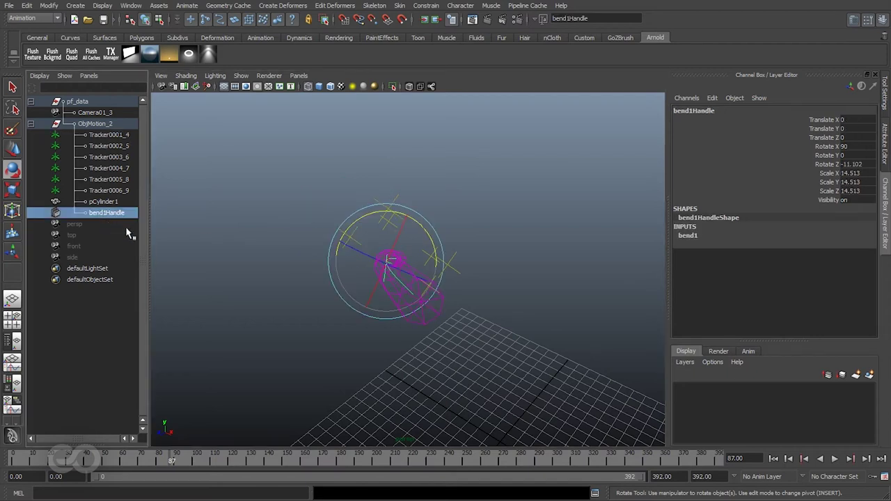
alt+drag(378, 244, 408, 218)
alt+drag(433, 299, 309, 298)
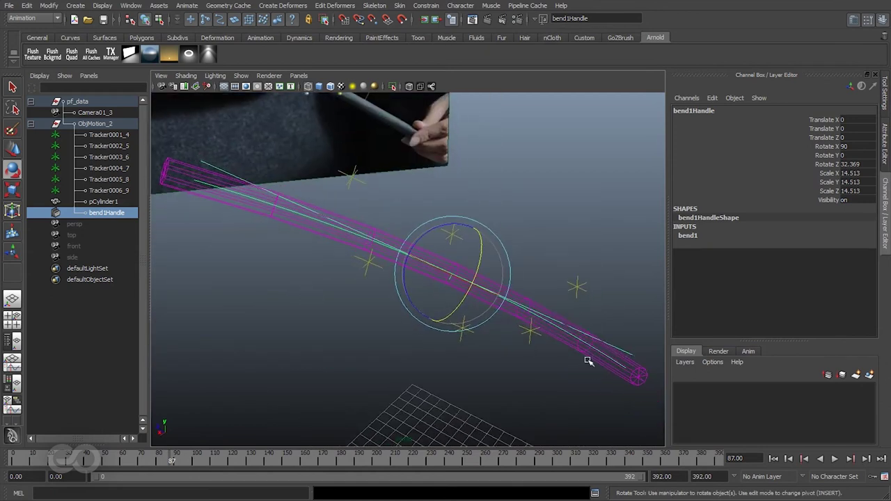
click(299, 75)
mouse_move(344, 86)
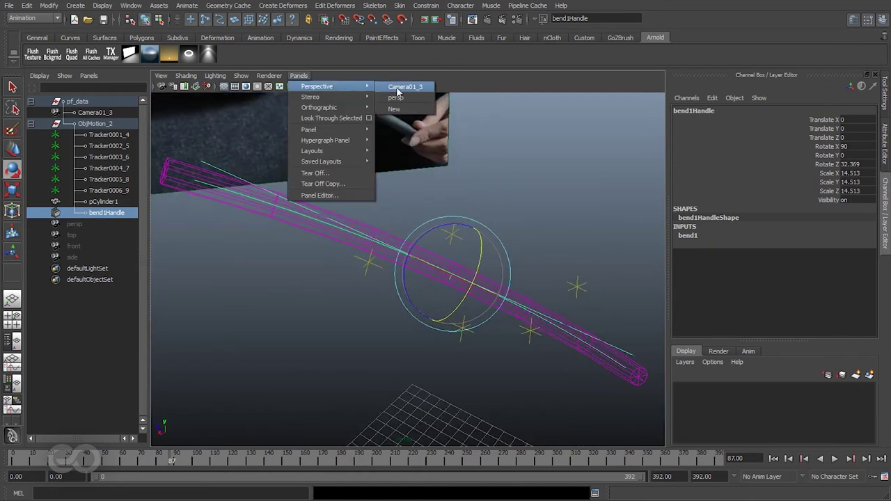
click(405, 87)
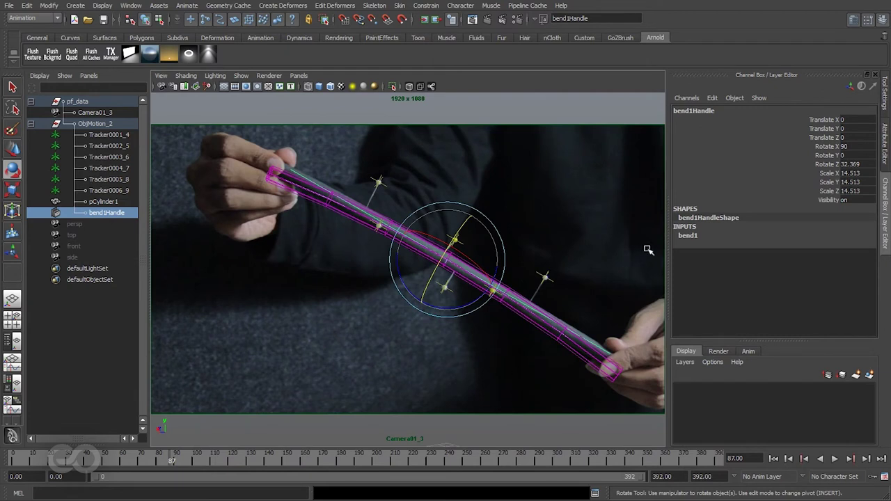
Set the bend's Curvature to -0.036 against the filmed stick at frame 87 and clear the selection.
click(697, 237)
click(825, 254)
middle_drag(584, 213, 584, 214)
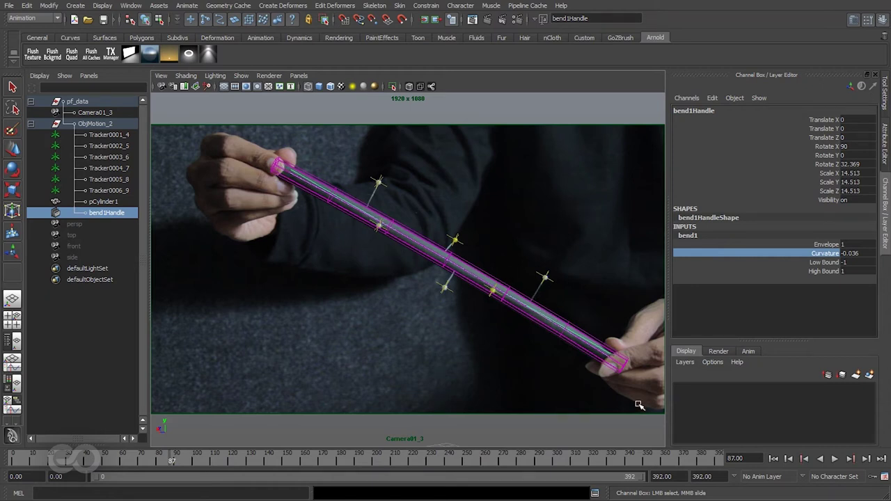
click(459, 381)
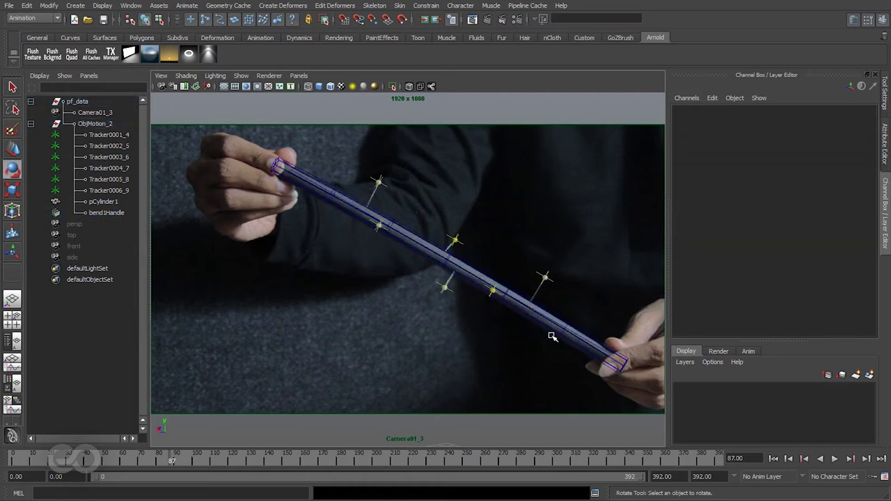
Create a display layer for the cylinder with a yellow wireframe colour.
click(432, 255)
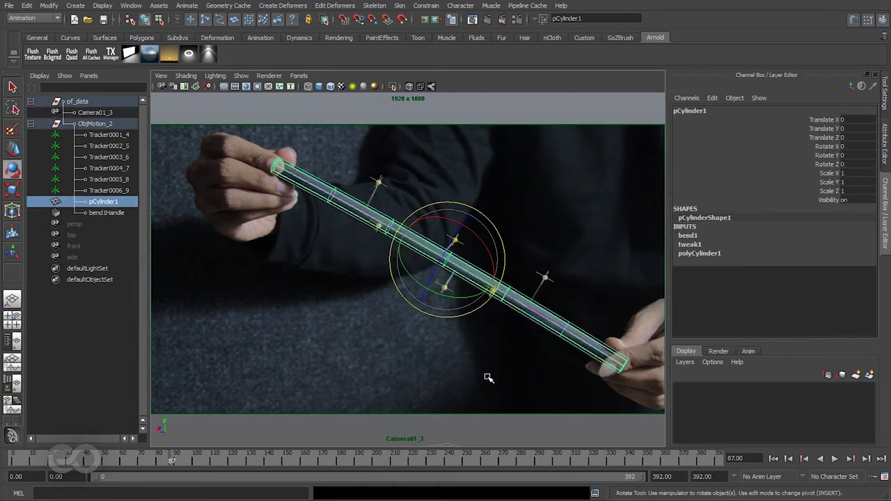
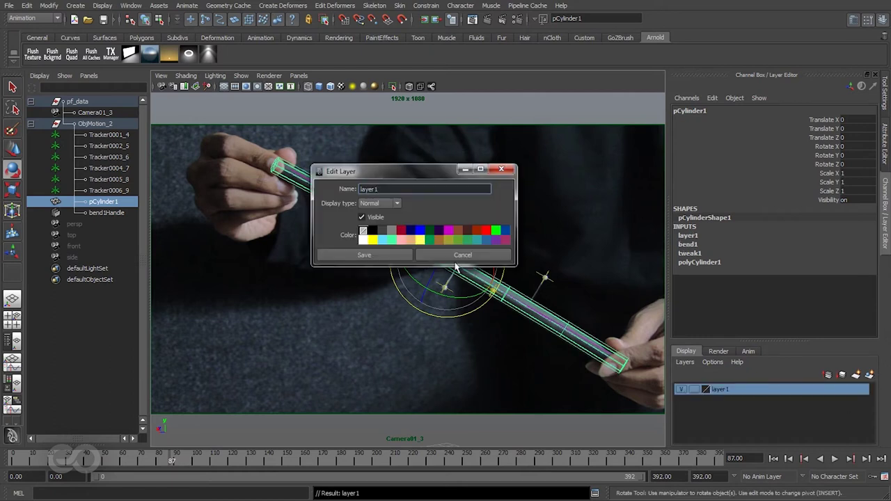
click(370, 256)
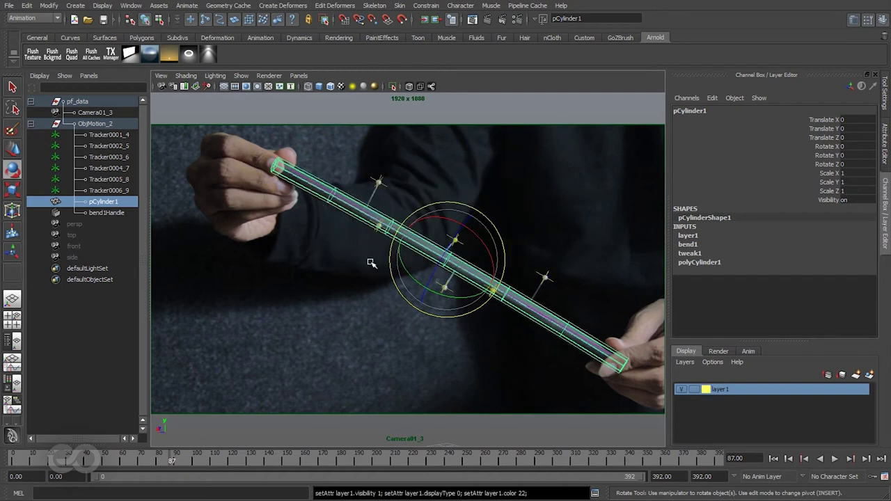
click(338, 356)
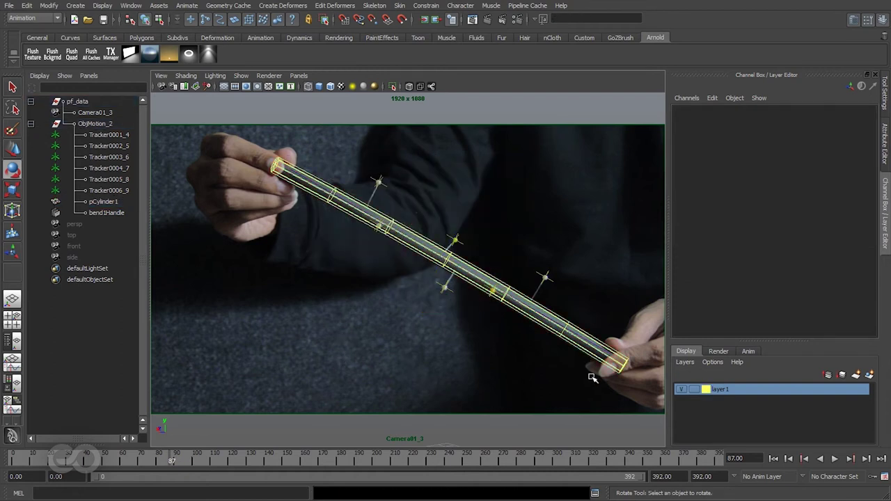
Toggle backface culling for the cylinder through its polygon display options and deselect it.
click(186, 75)
click(215, 177)
click(411, 238)
shift+right_drag(410, 238, 430, 409)
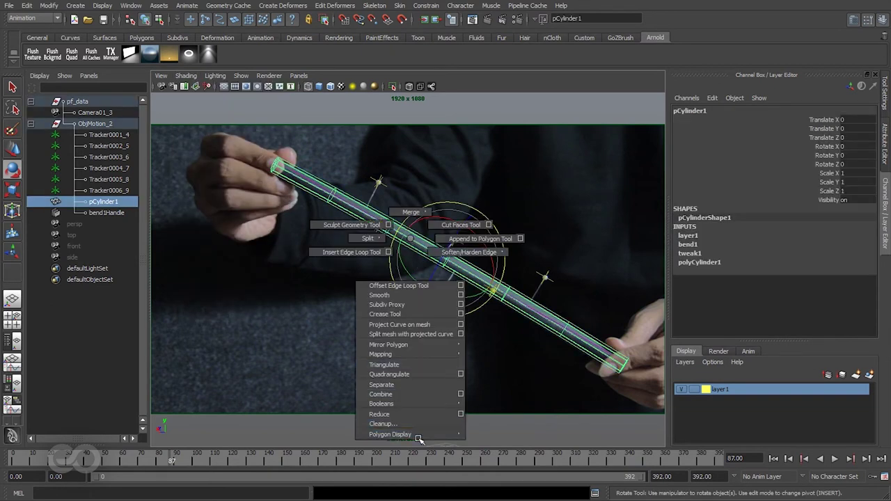
mouse_move(426, 436)
shift+right_drag(474, 438, 473, 437)
shift+right_click(394, 222)
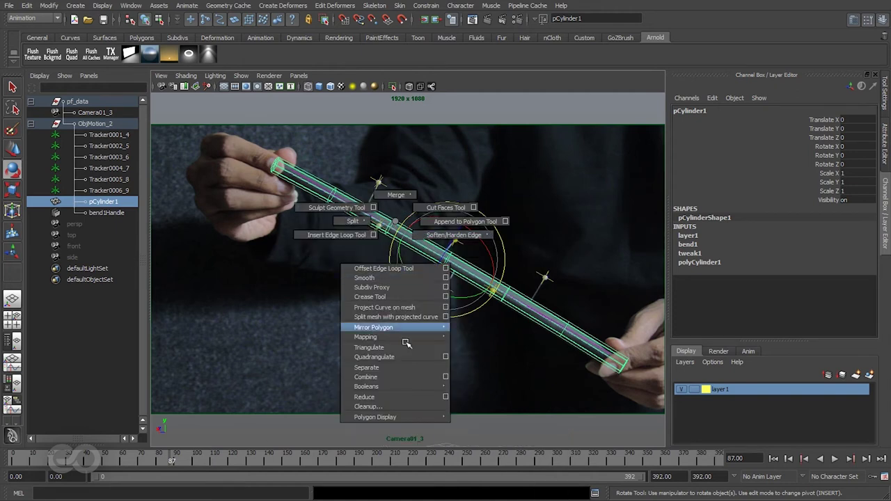
mouse_move(393, 420)
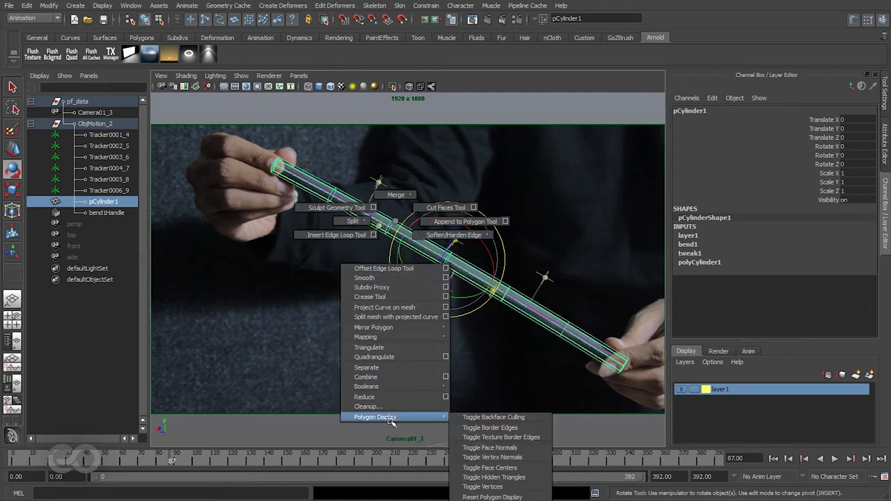
click(490, 417)
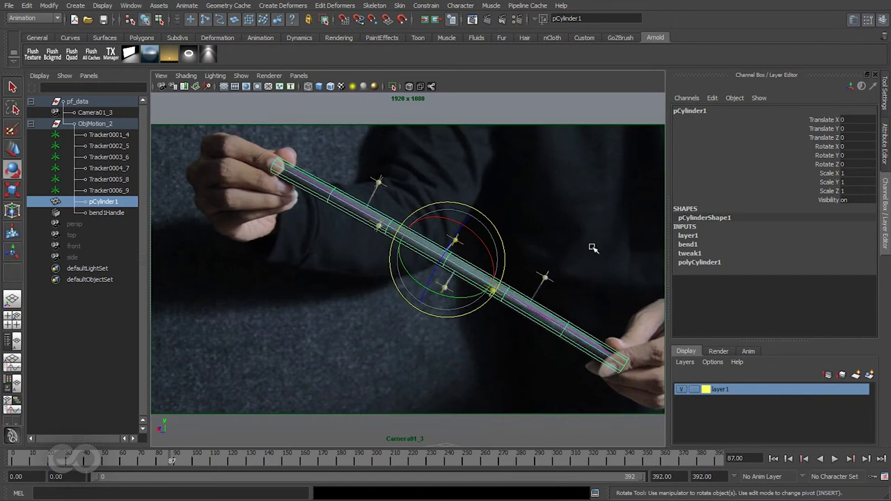
click(598, 271)
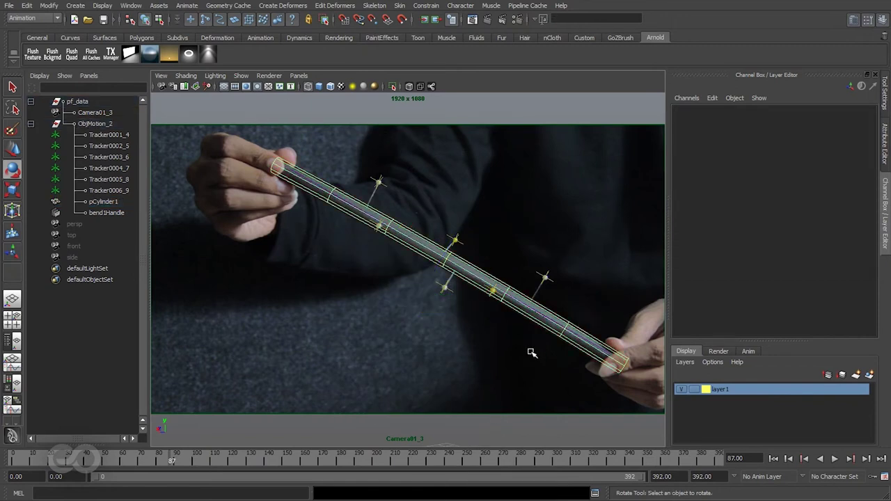
Playblast the whole shot, scrub through the preview to check the cylinder against the stick, and close it.
right_click(412, 463)
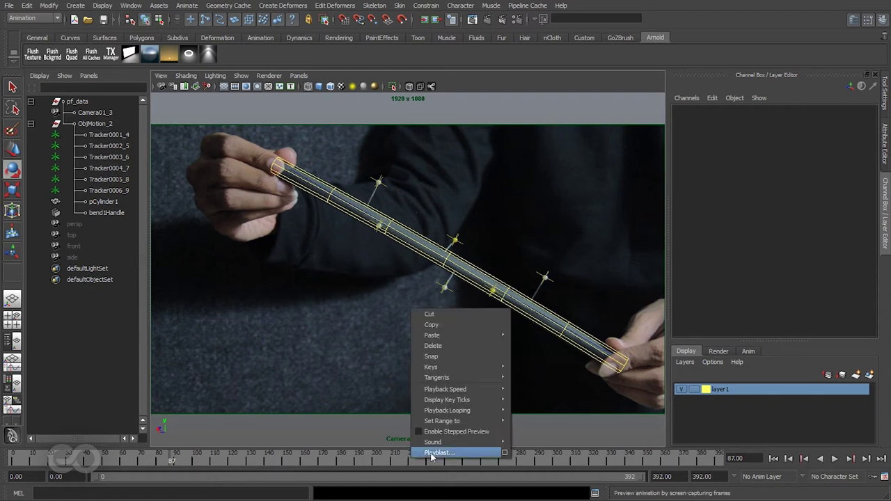
click(438, 453)
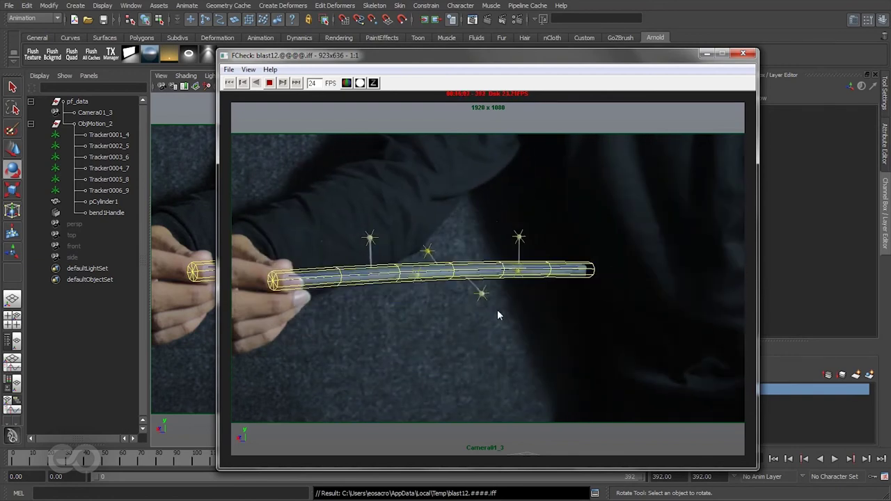
click(269, 83)
drag(418, 313, 822, 328)
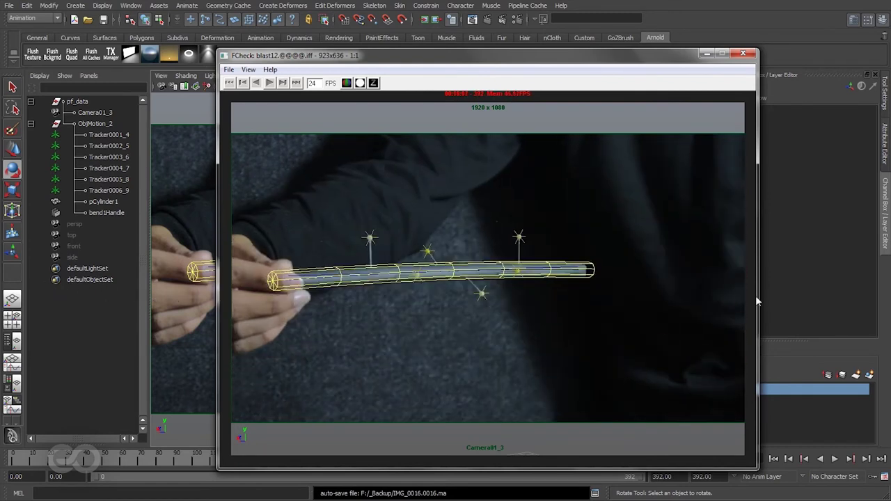
click(748, 54)
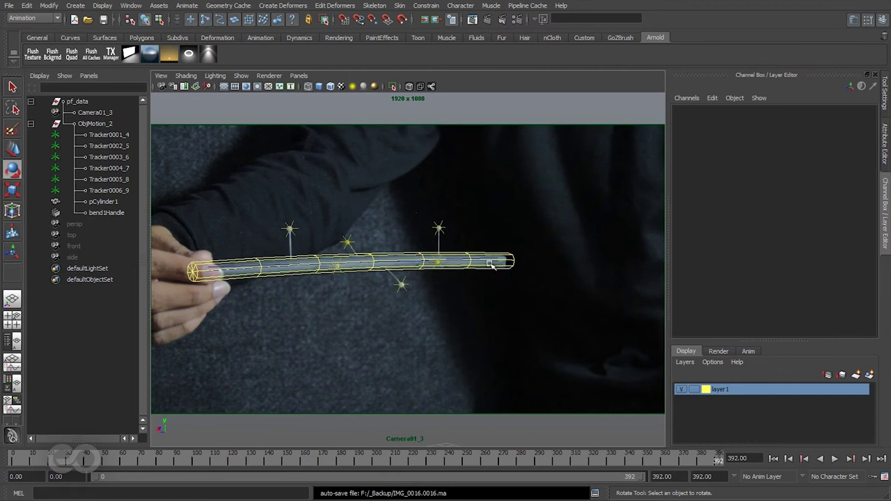
Open the cylinder's polyCylinder1 attributes and set its Height to 29.844 against the stick at frame 392.
click(512, 259)
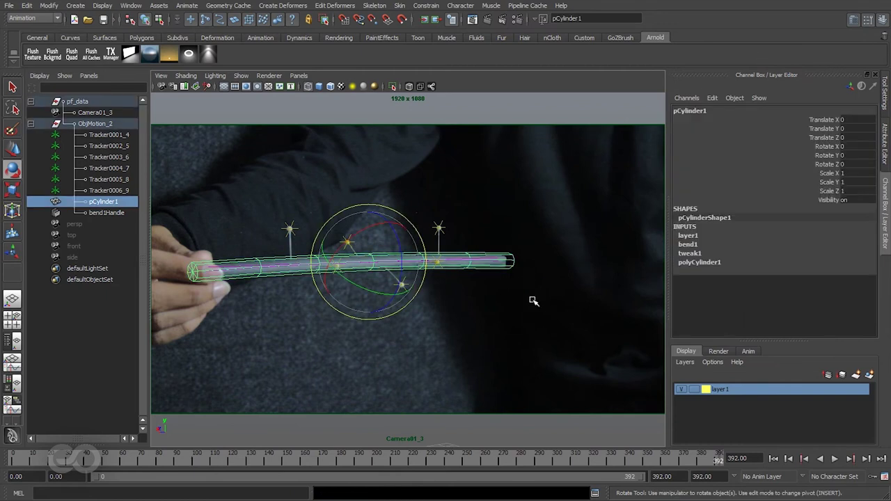
click(884, 150)
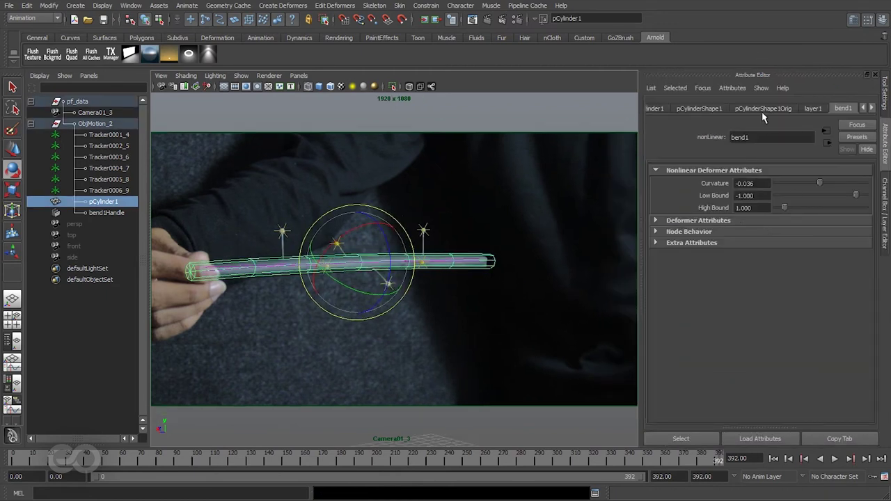
click(871, 108)
click(871, 109)
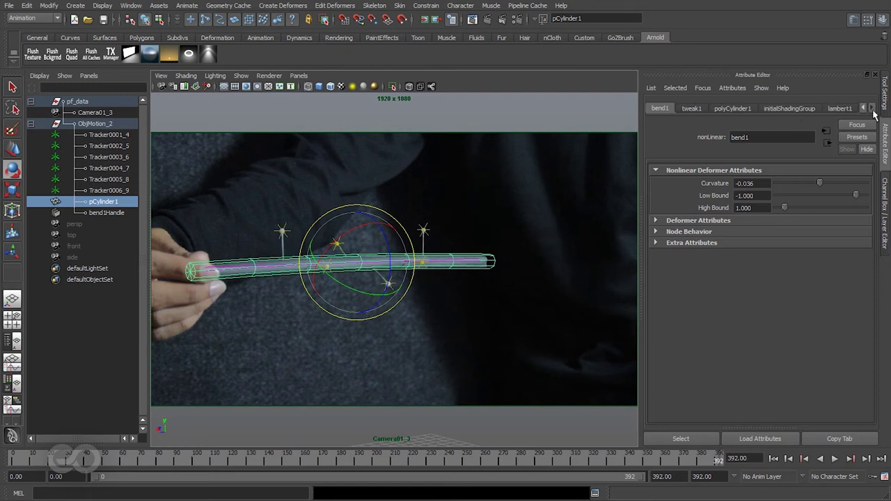
click(728, 109)
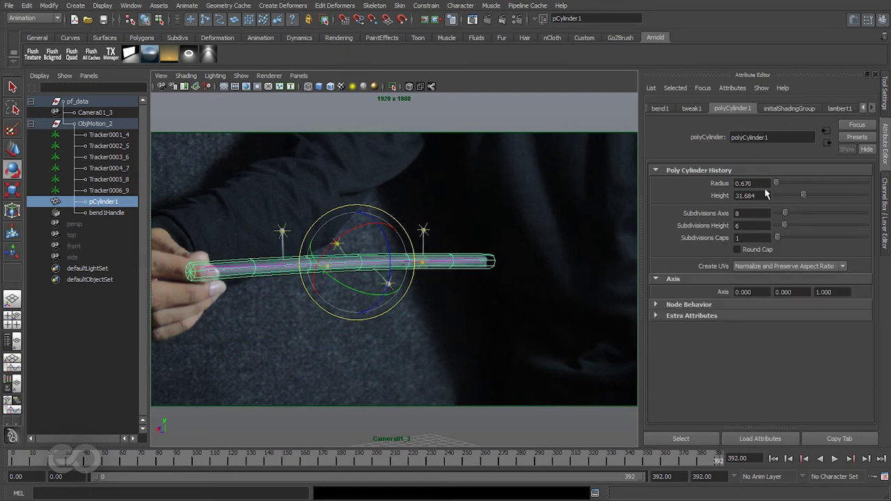
ctrl+drag(760, 195, 664, 189)
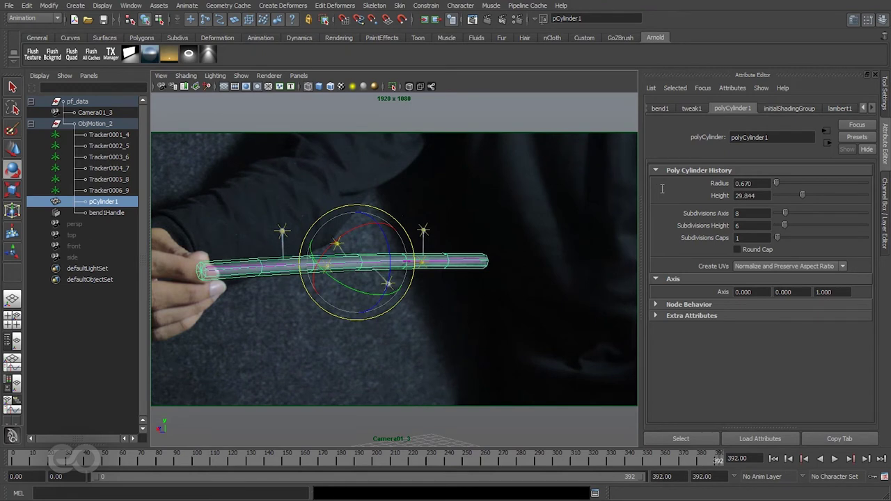
Set the cylinder's Height to 29.764 and Radius to 0.640 against the stick at frame 347.
drag(701, 461, 638, 453)
ctrl+drag(770, 196, 759, 196)
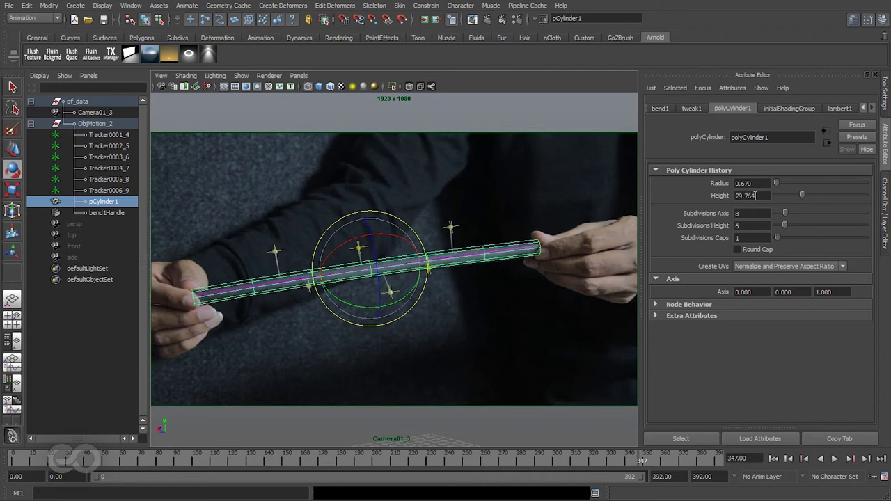
ctrl+drag(759, 183, 758, 183)
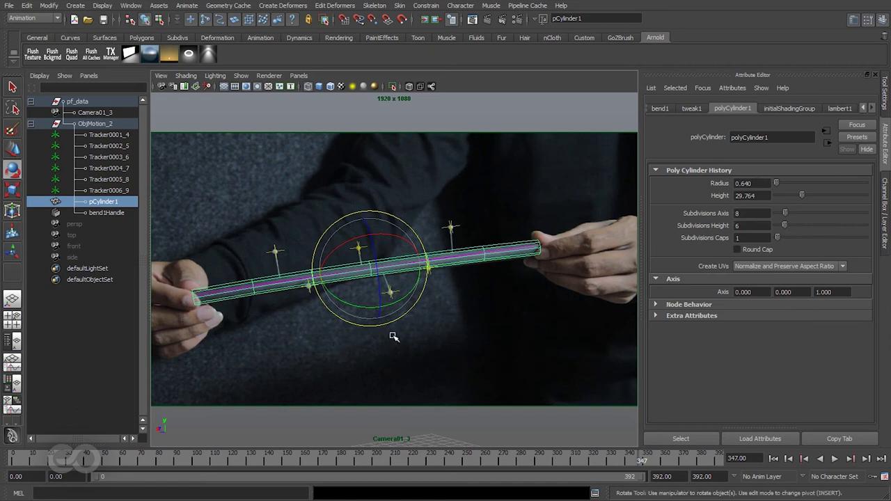
Move the cylinder and the bend handle together slightly to line up with the stick at frame 347.
ctrl+click(105, 213)
key(w)
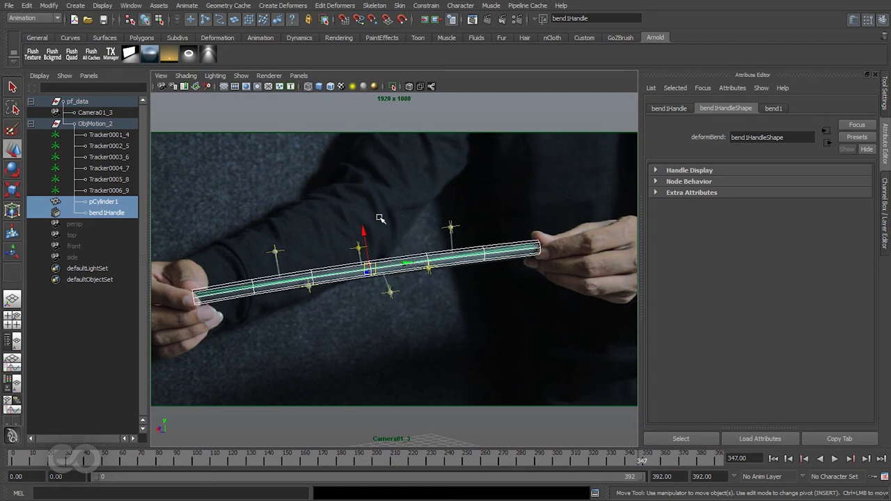
click(110, 213)
ctrl+click(103, 201)
drag(373, 243, 371, 246)
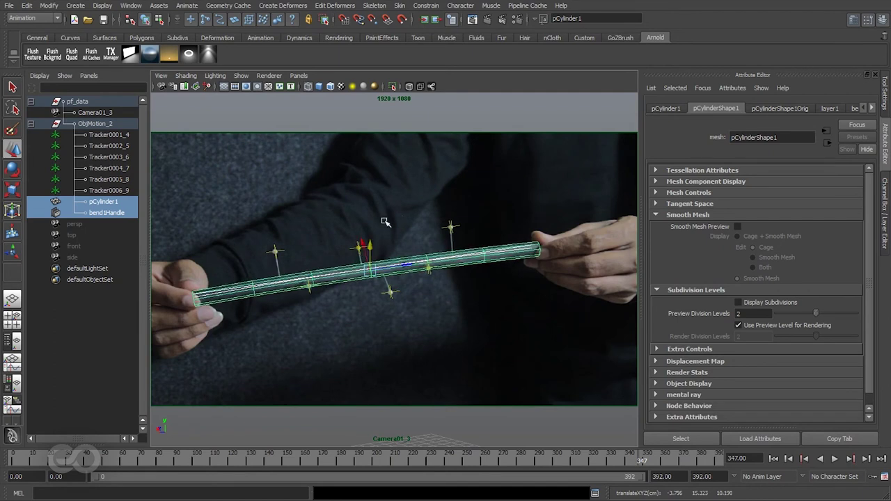
click(406, 347)
Check the fit at frame 0, and at frame 193 shift only the cylinder along its length and slightly upward onto the stick.
drag(327, 461, 13, 462)
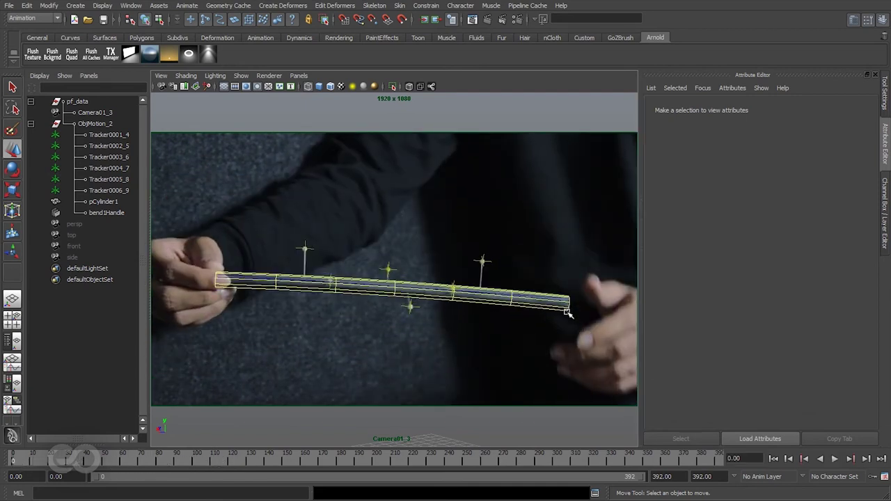
drag(204, 462, 363, 475)
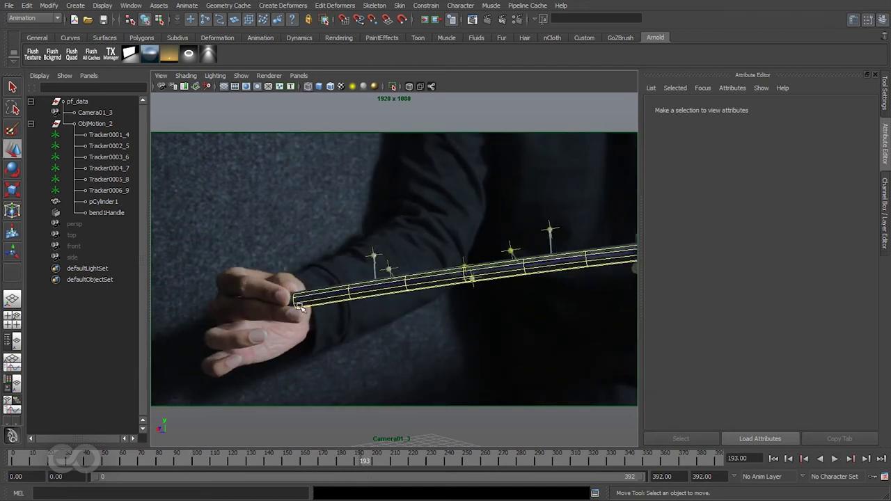
click(297, 303)
drag(509, 271, 497, 271)
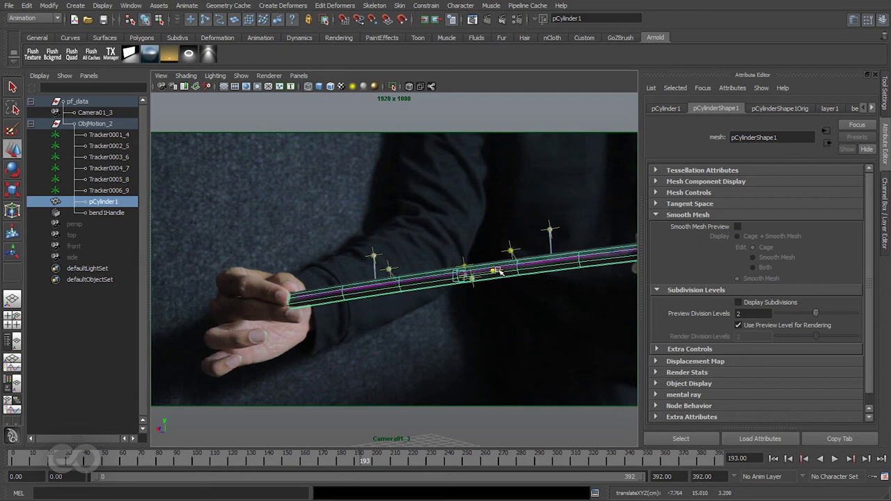
drag(453, 241, 453, 239)
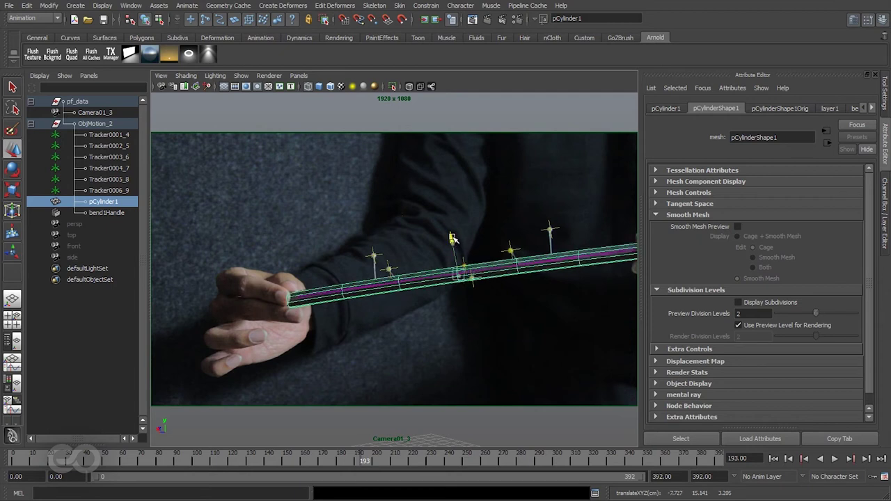
At frame 381, set the cylinder's Height to 30.274 and shift it along its length to match the stick's end.
drag(358, 460, 701, 464)
click(785, 110)
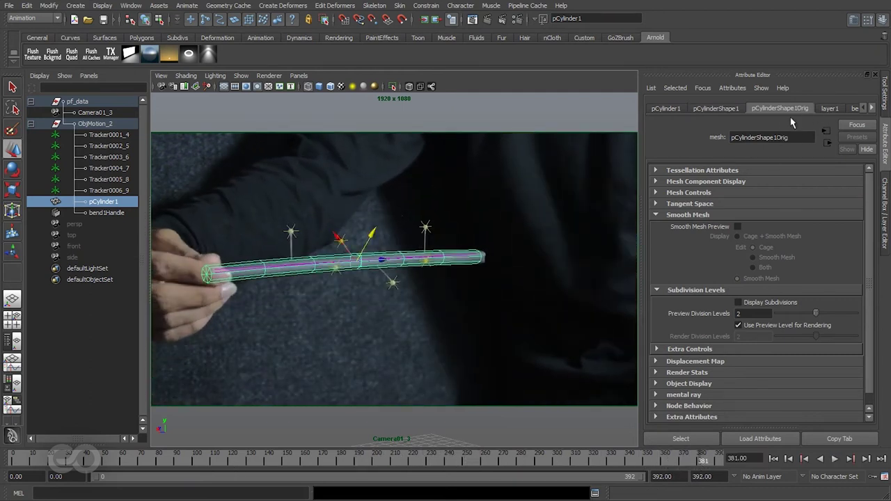
click(872, 108)
click(872, 108)
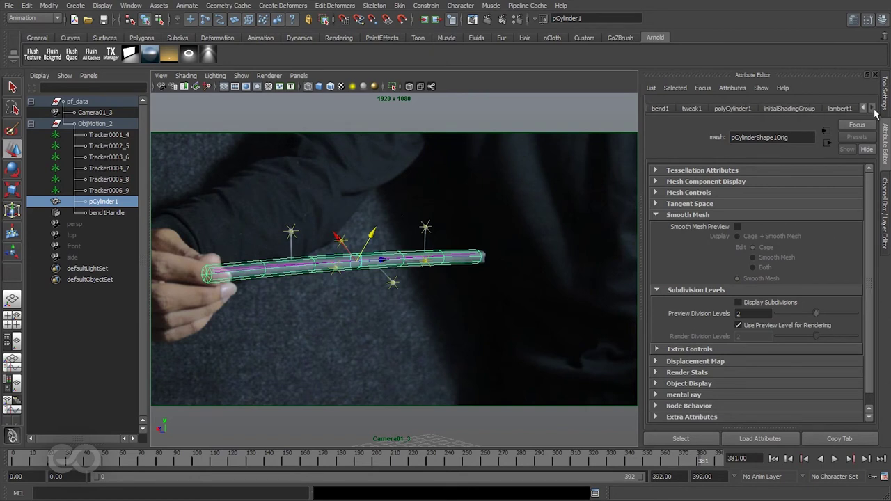
click(739, 108)
ctrl+drag(761, 196, 787, 197)
drag(384, 259, 390, 263)
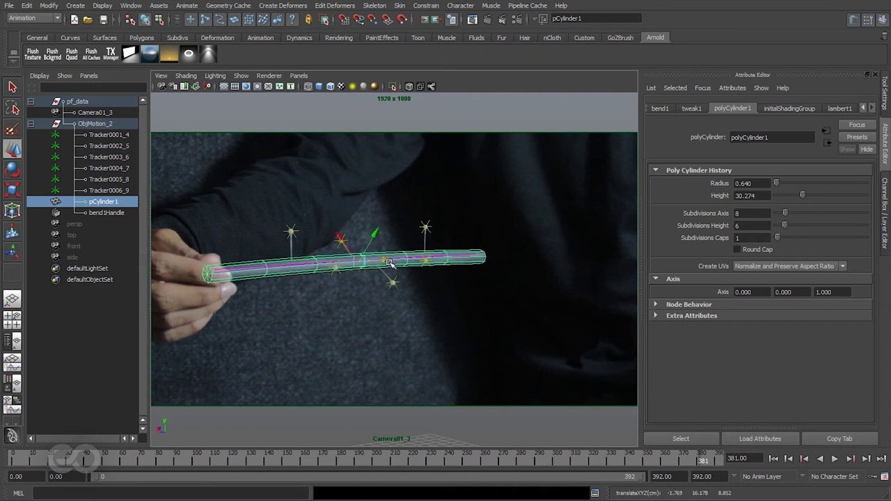
Check the fit back to frame 0 and delete the cylinder's construction history to bake in the bend.
click(436, 354)
drag(597, 460, 13, 454)
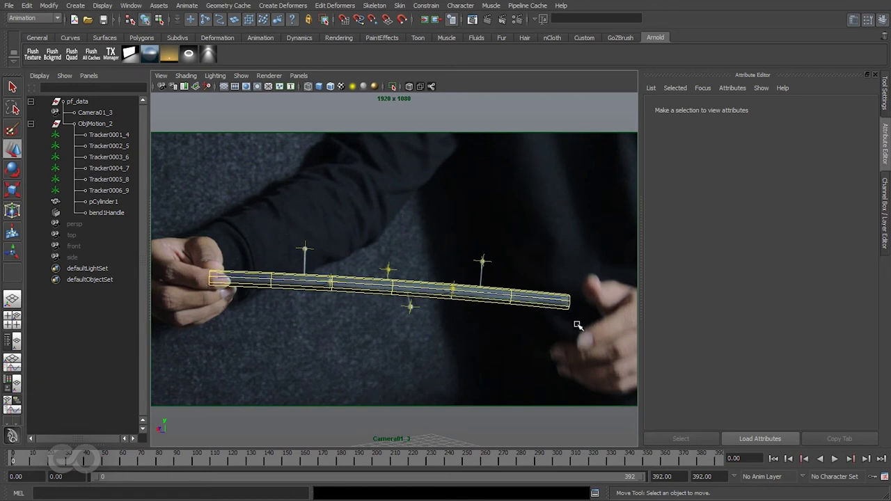
click(567, 305)
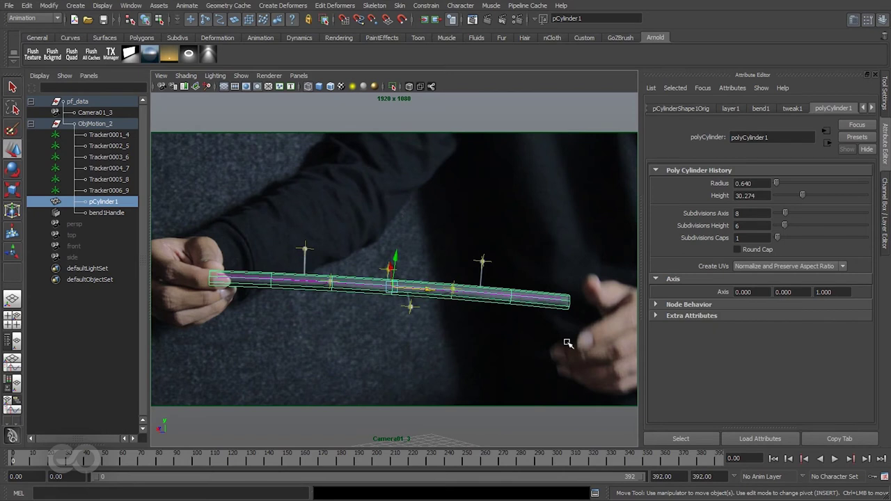
key(alt+shift+d)
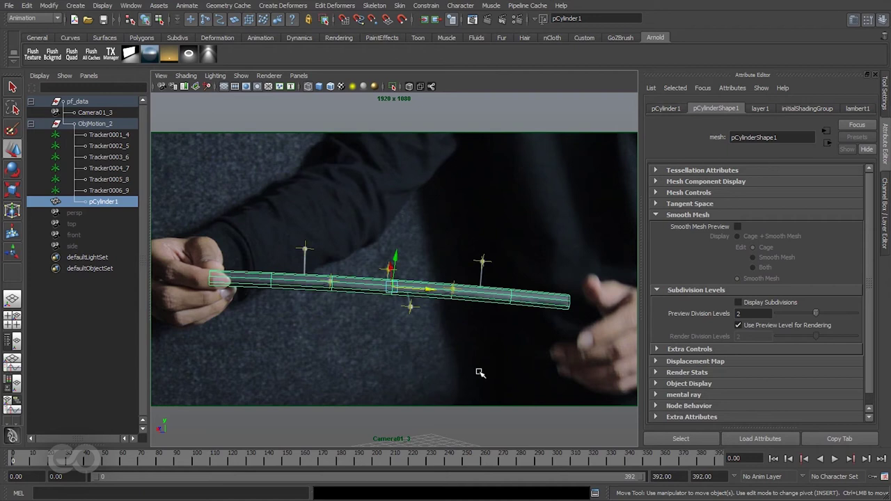
In the perspective view, delete the cap faces at both ends of the cylinder.
key(space)
drag(477, 370, 481, 272)
alt+drag(447, 330, 409, 213)
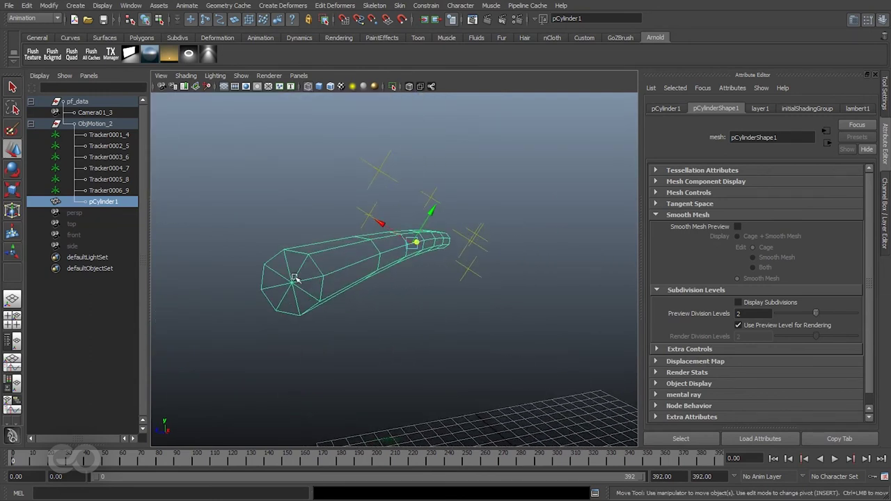
click(214, 274)
click(292, 283)
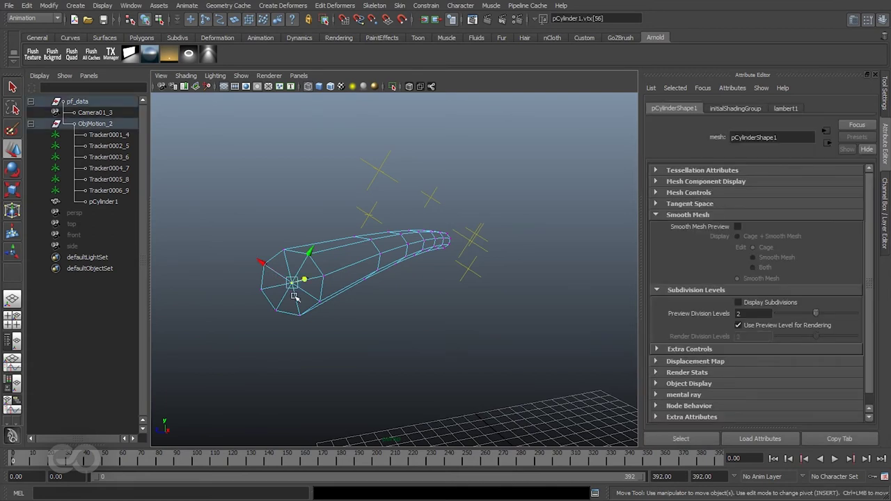
alt+drag(590, 276, 458, 263)
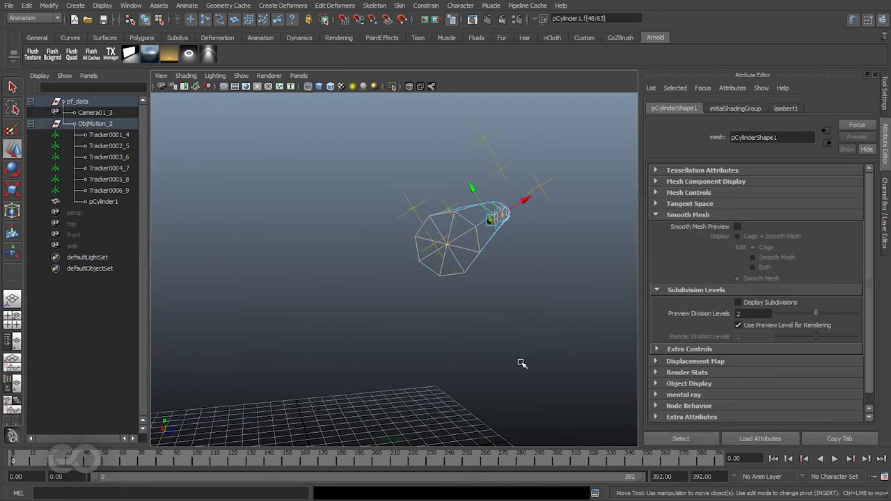
key(Delete)
Turn on smooth mesh preview for the open-ended cylinder and return to the Camera01_3 view.
alt+drag(322, 292, 380, 235)
key(3)
click(299, 76)
mouse_move(321, 86)
click(400, 87)
click(298, 281)
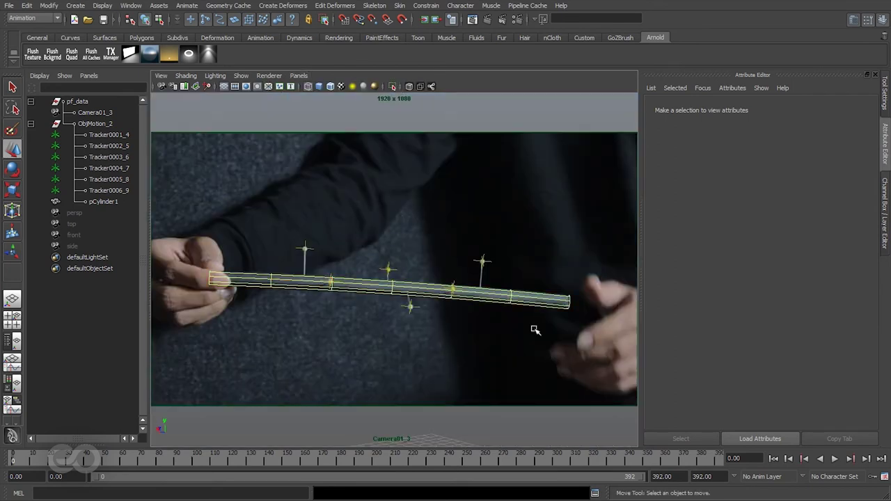
Enable Display Subdivisions on the cylinder and set its Preview Division Levels to 1.
click(557, 307)
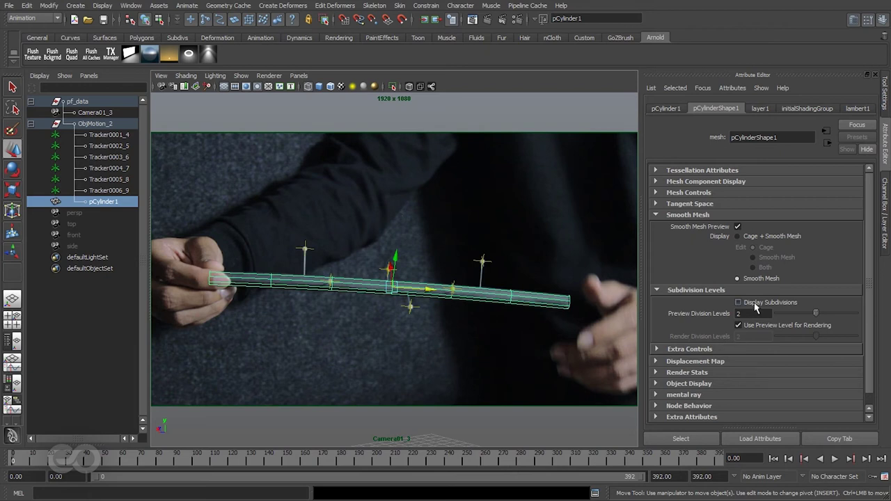
click(739, 303)
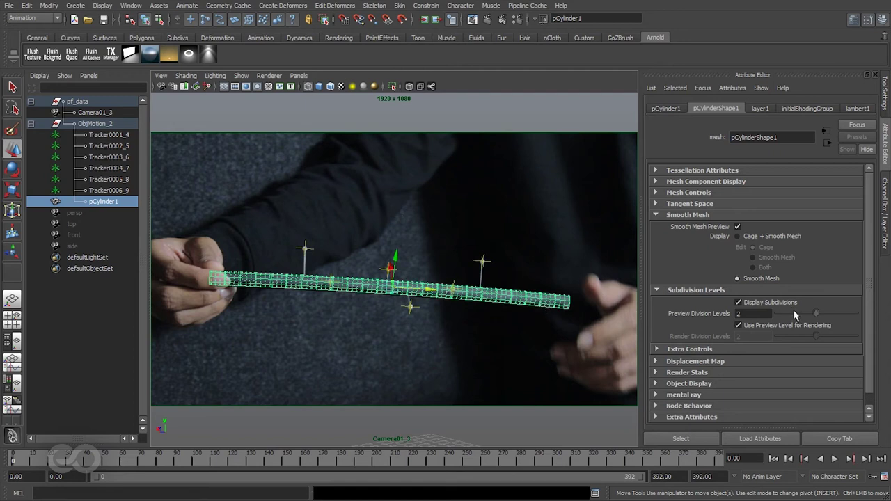
drag(811, 319, 796, 318)
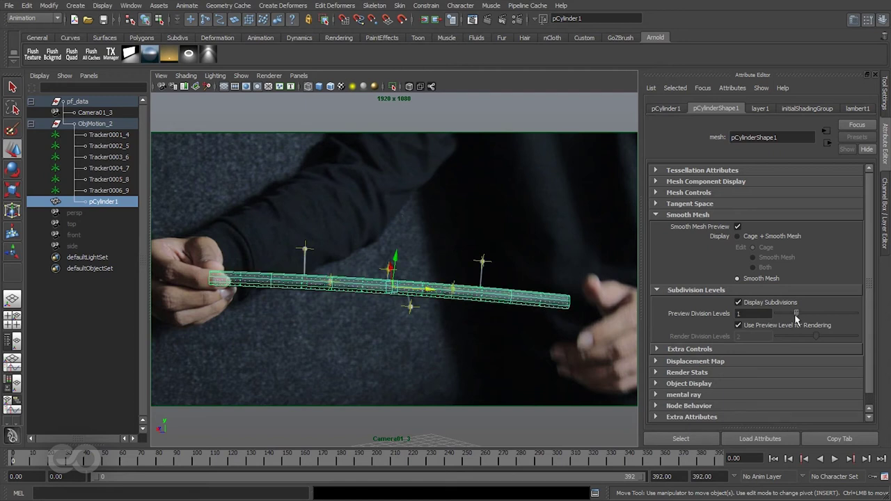
click(390, 364)
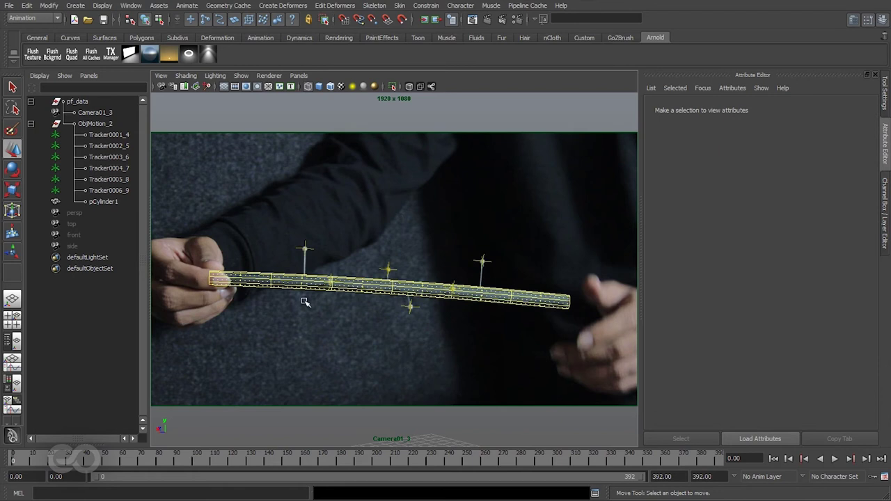
Playblast the shot through the enlarged camera view, and switch to the perspective view.
click(278, 337)
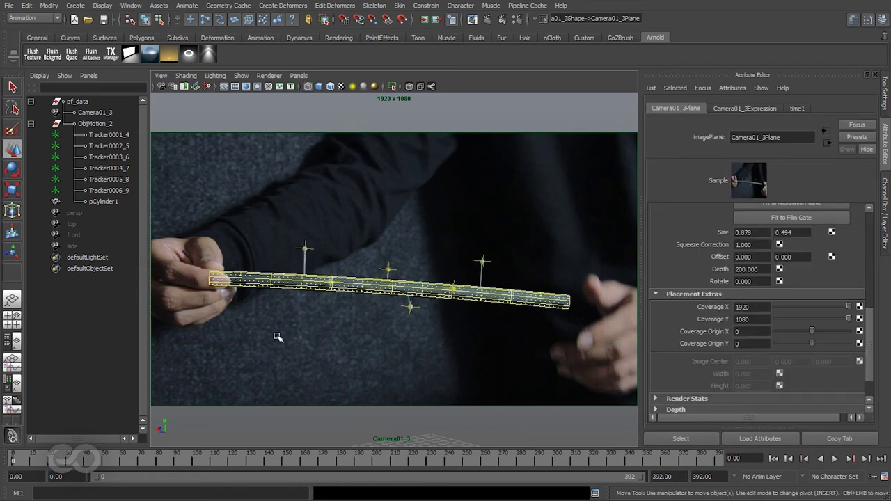
key(space)
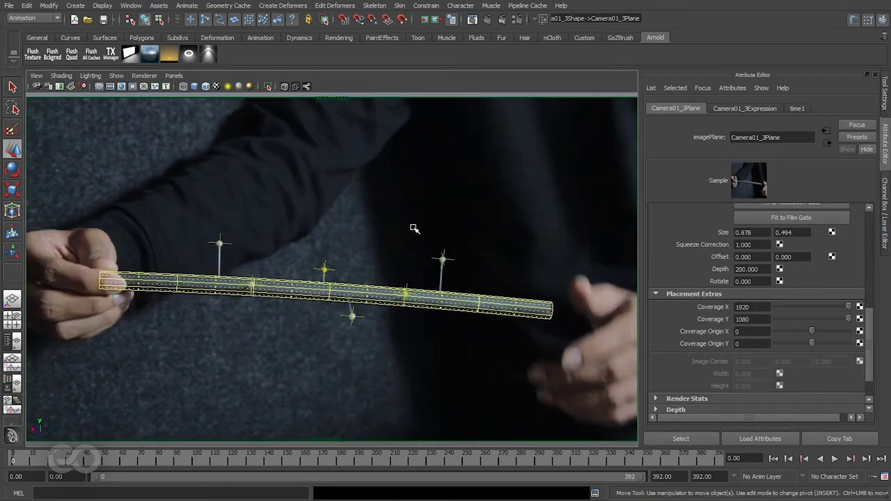
right_click(428, 448)
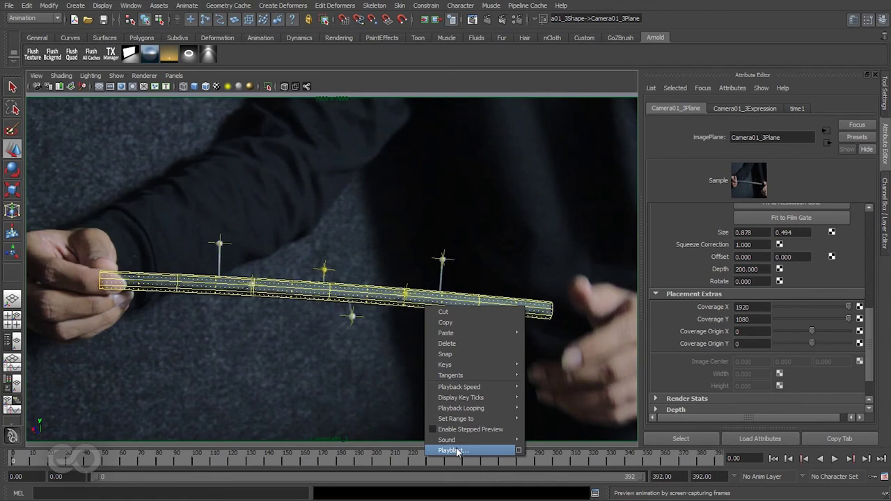
click(451, 451)
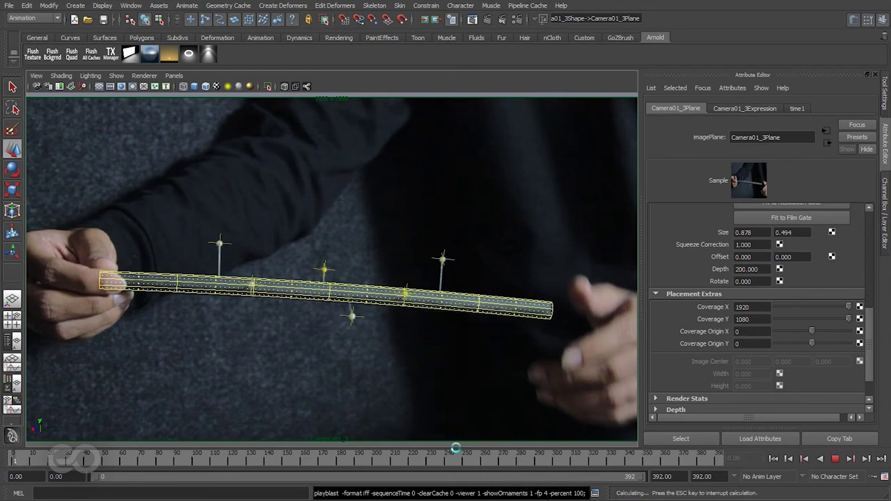
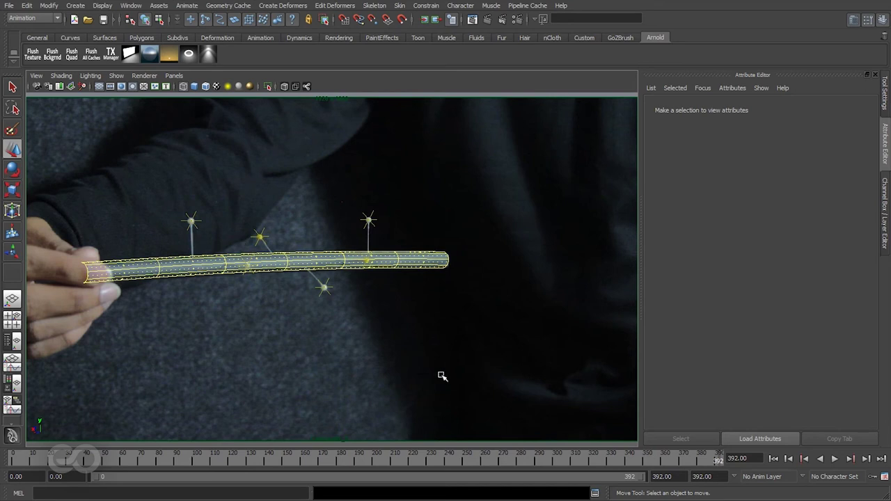
key(space)
drag(441, 318, 388, 398)
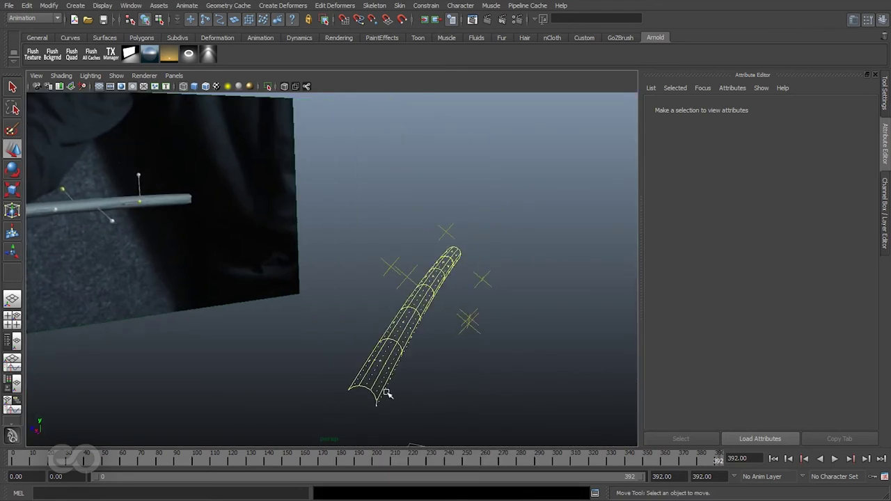
shift+right_click(532, 316)
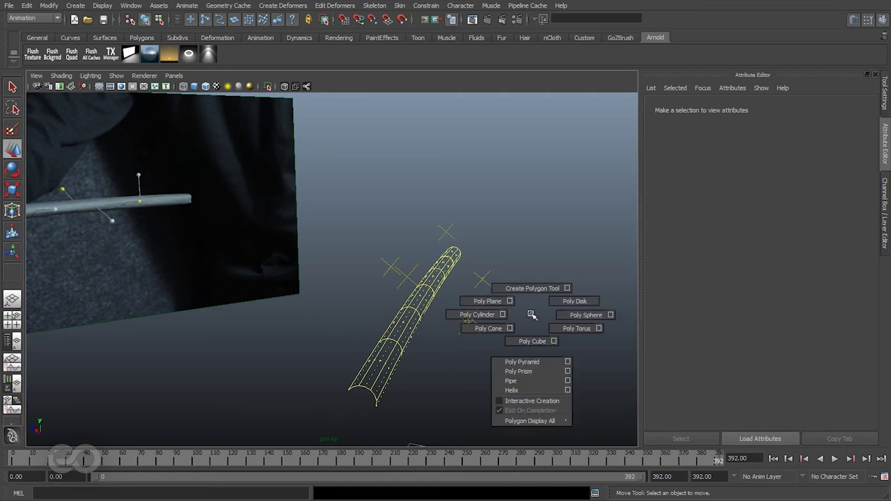
shift+right_drag(533, 315, 486, 314)
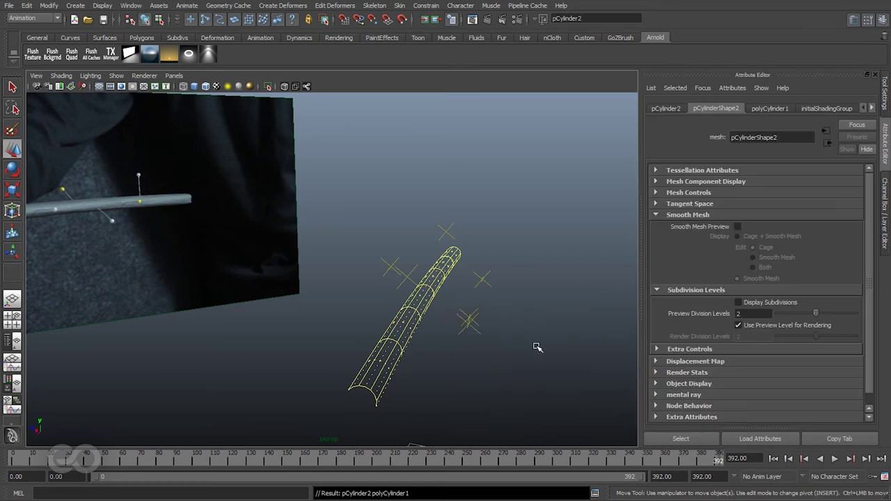
click(474, 344)
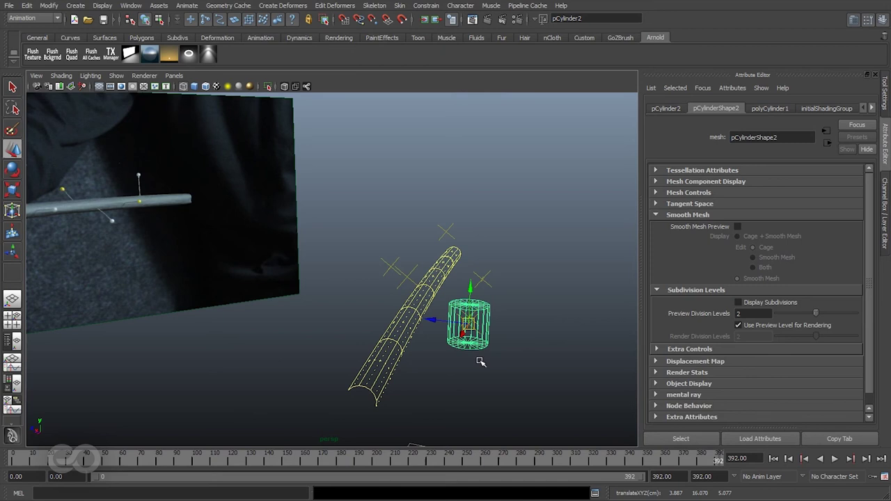
key(ctrl+z)
Create a polygon cube snapped onto the tracker locator beside the cylinder and display the scene shaded.
shift+right_drag(517, 287, 521, 315)
click(473, 330)
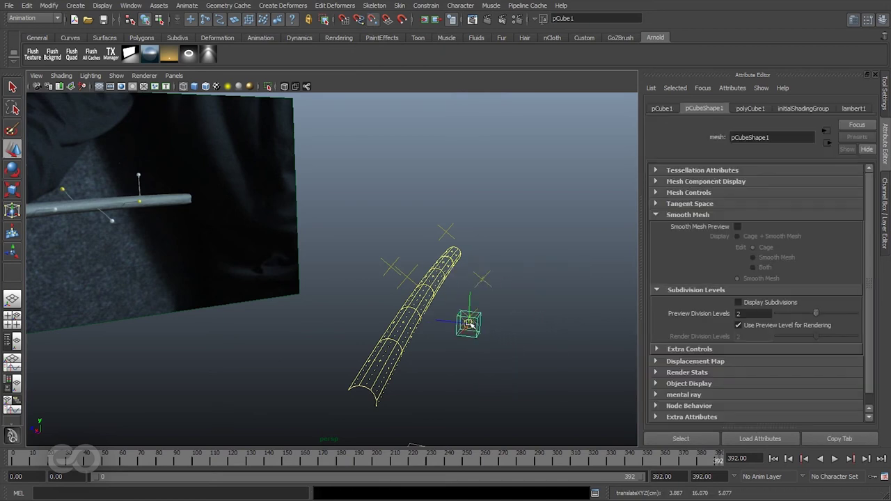
key(f)
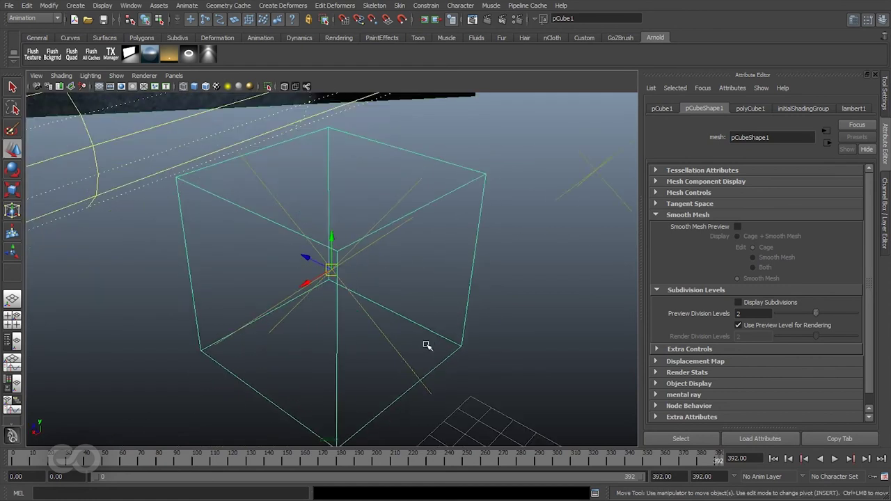
key(5)
key(w)
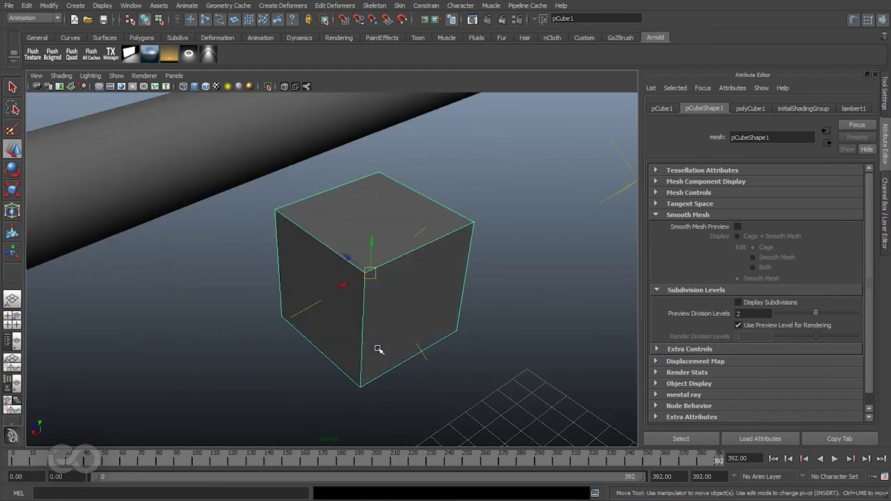
key(3)
alt+drag(379, 349, 369, 366)
key(1)
alt+drag(435, 364, 314, 395)
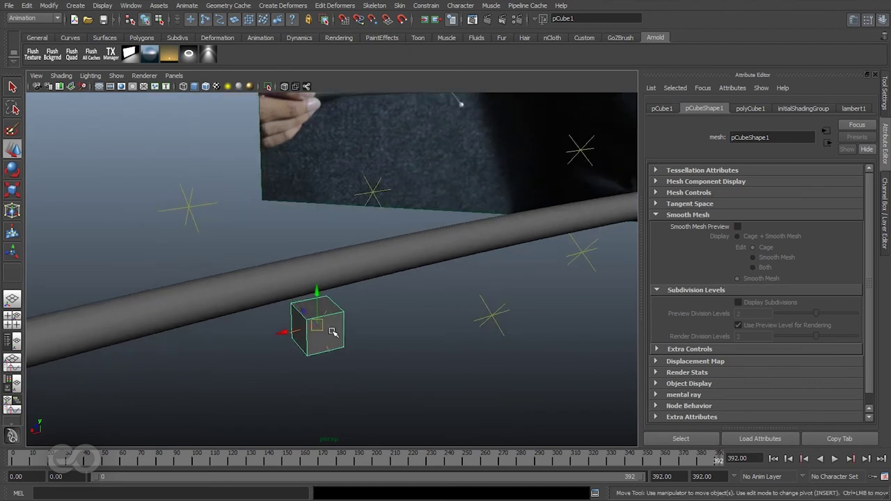
Duplicate the cube five times, snapping one copy onto each remaining tracker, and compare their positions at frame 223.
key(ctrl+d)
drag(317, 325, 374, 191)
key(ctrl+d)
key(ctrl+d)
key(ctrl+d)
alt+drag(424, 309, 310, 368)
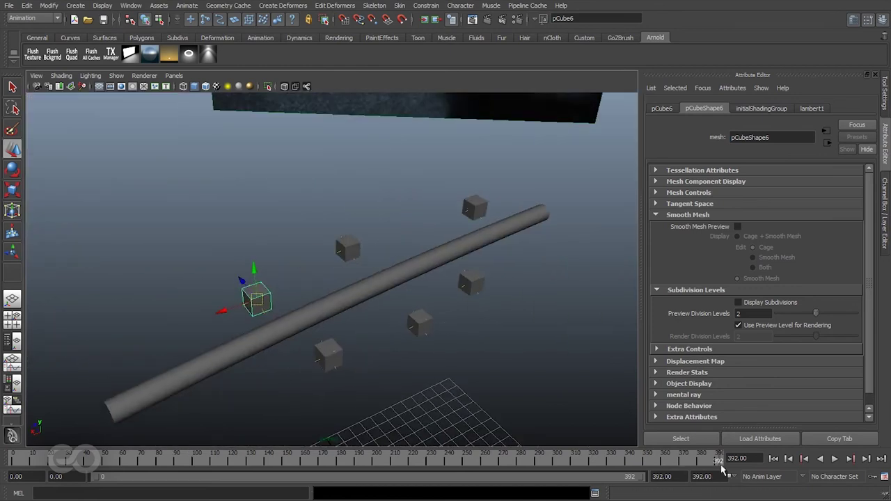
click(418, 462)
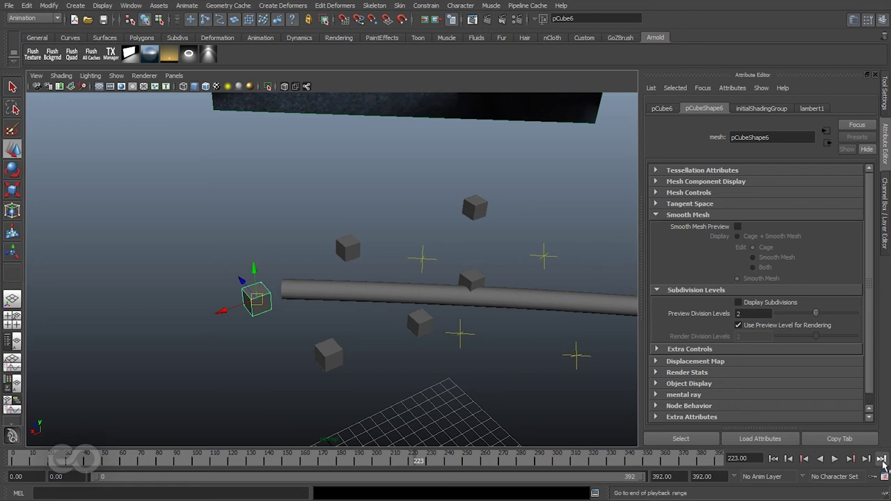
click(881, 459)
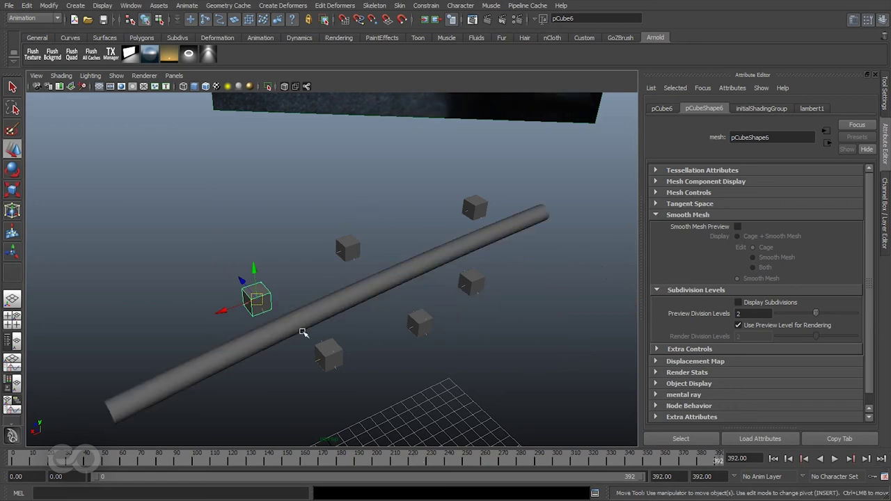
At frame 392, group cubes pCube1 to pCube6 and parent the group under ObjMotion_2.
key(space)
drag(388, 273, 226, 265)
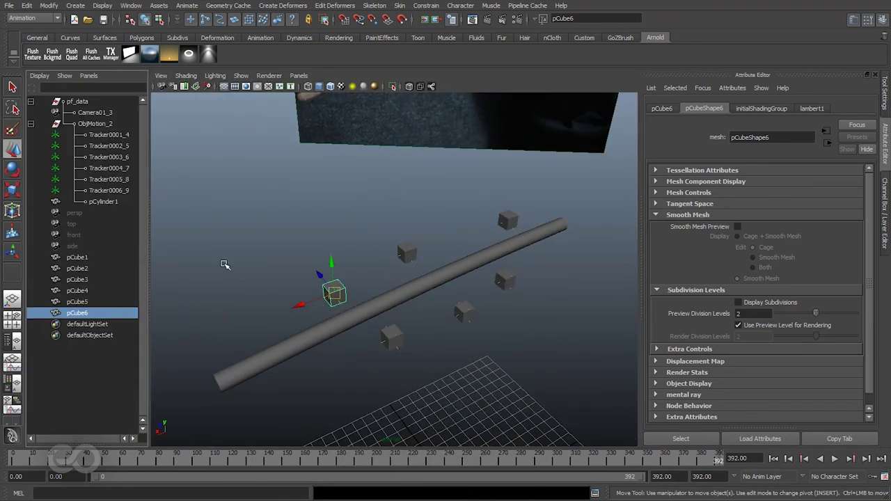
shift+click(82, 261)
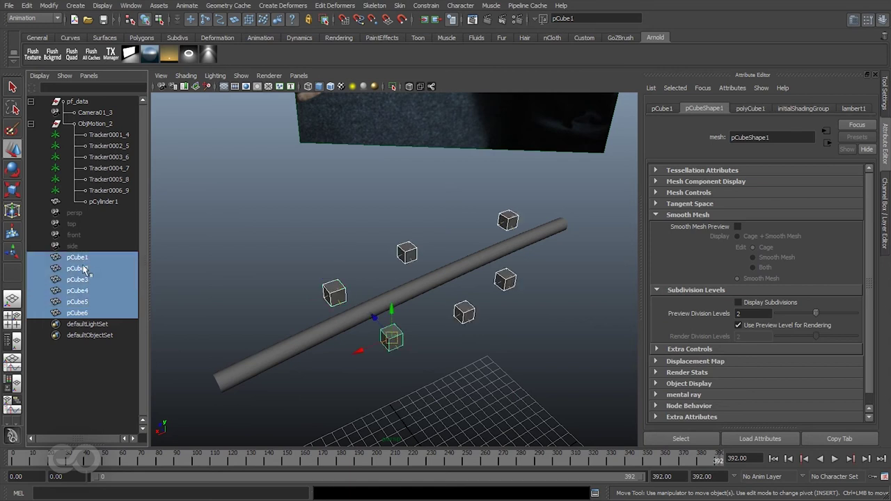
key(ctrl+g)
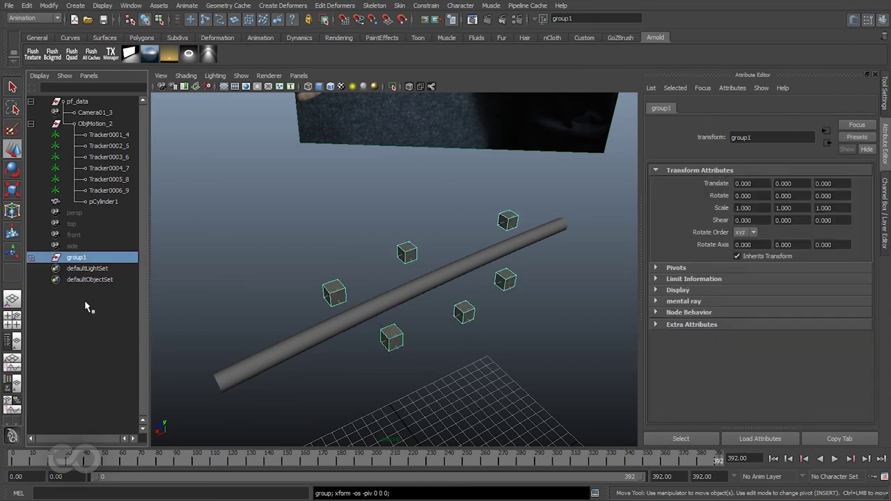
middle_drag(77, 263, 94, 129)
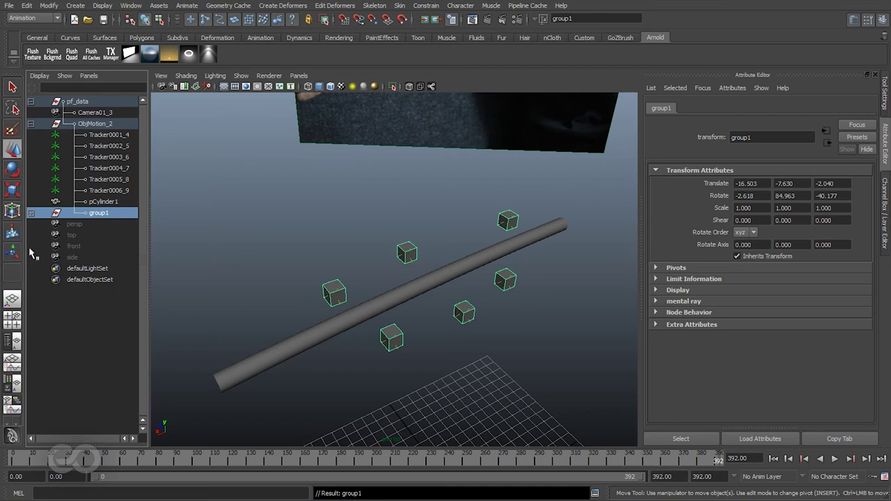
Expand group1 and scrub back to frame 2 to check whether the cubes follow the trackers.
click(31, 212)
click(119, 227)
click(115, 246)
click(117, 268)
click(306, 259)
drag(412, 466, 15, 472)
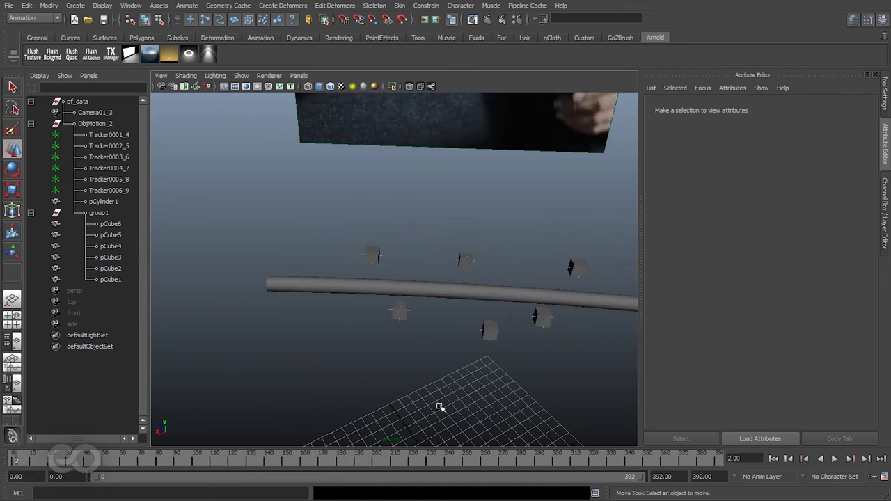
Display cubes pCube1 to pCube6 as smooth mesh previews and, through Camera01_3, scale them uniformly to about 0.776.
click(106, 224)
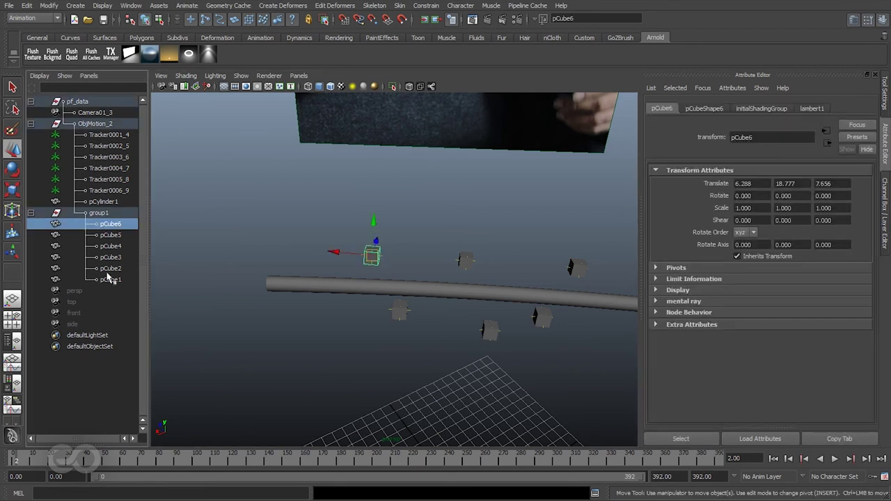
shift+click(109, 279)
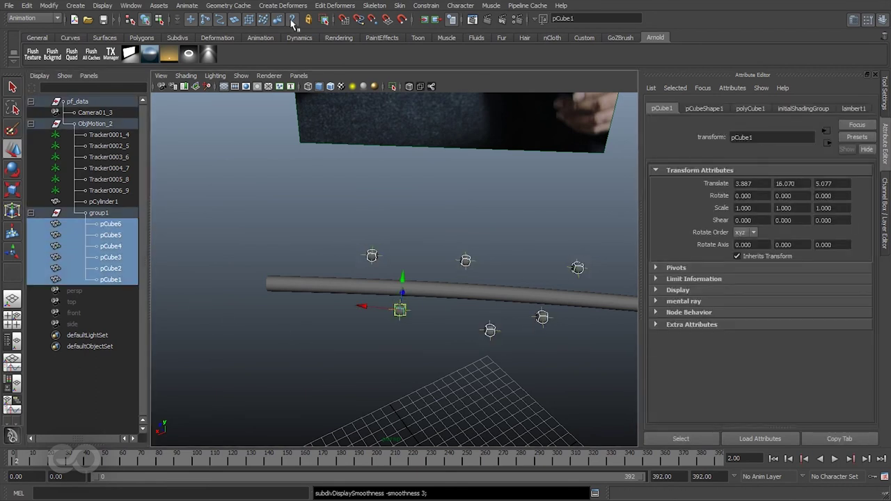
click(299, 75)
mouse_move(341, 86)
click(401, 86)
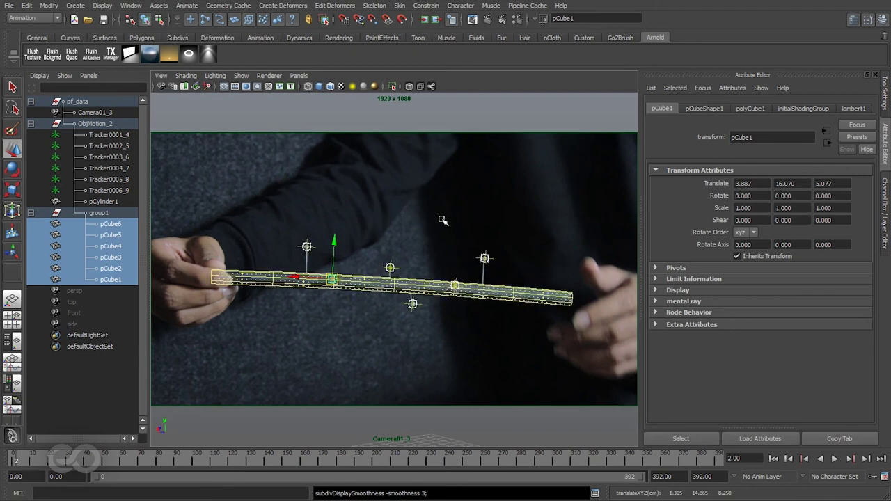
key(r)
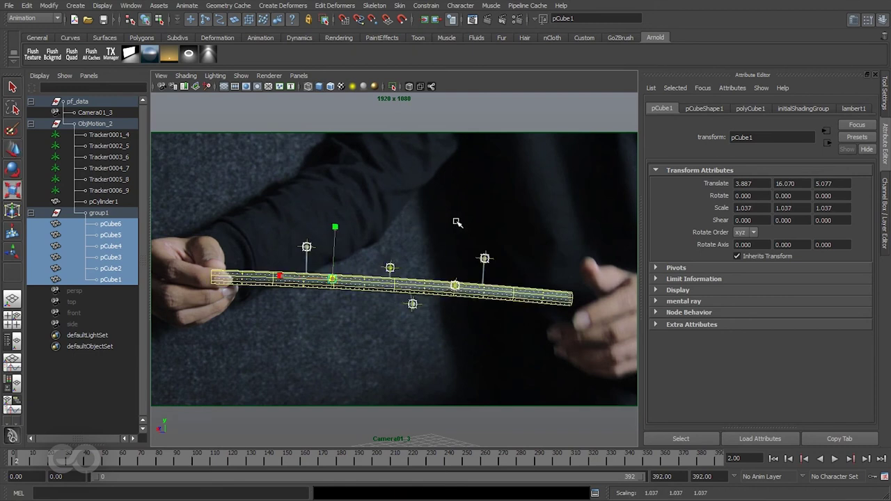
middle_drag(457, 223, 453, 223)
Enable 2D Pan/Zoom on Camera01_3 with Zoom 0.050, and display the magnified marker view shaded with X-ray.
click(207, 86)
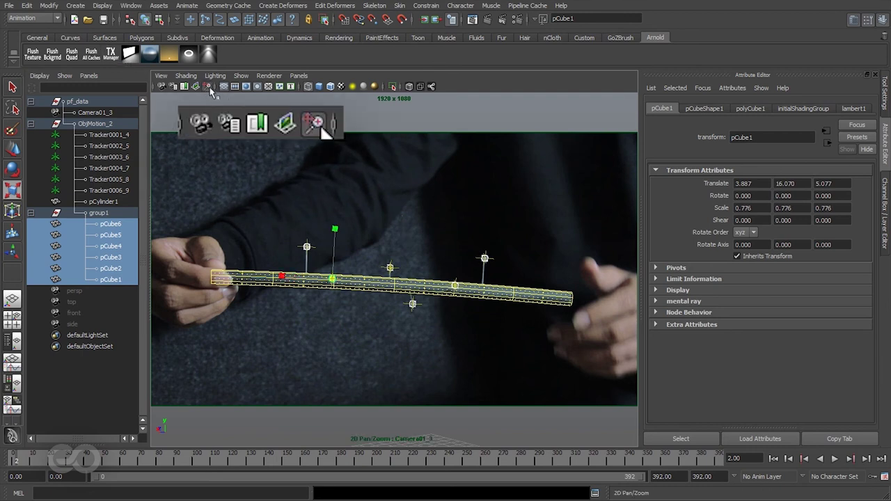
click(167, 93)
scroll(724, 315, up, 10)
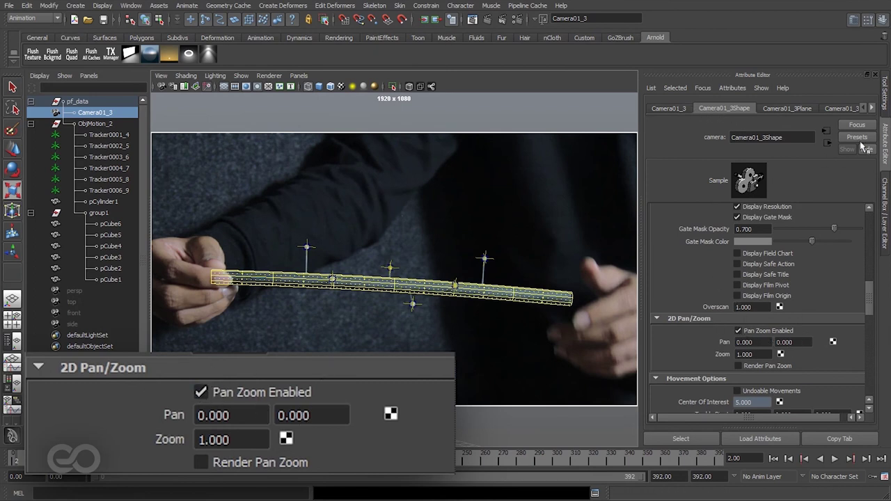
scroll(767, 323, down, 2)
mouse_move(761, 323)
ctrl+mouse_down()
mouse_move(718, 323)
mouse_move(705, 341)
mouse_move(711, 323)
ctrl+mouse_up()
click(330, 87)
click(409, 87)
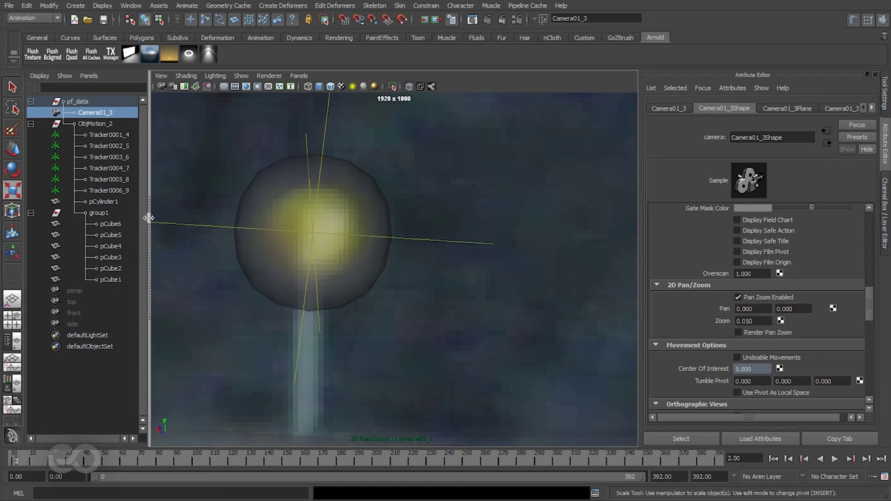
Scale pCube1 to pCube6 uniformly to about 0.617 to match the filmed marker ball.
click(111, 224)
shift+click(110, 279)
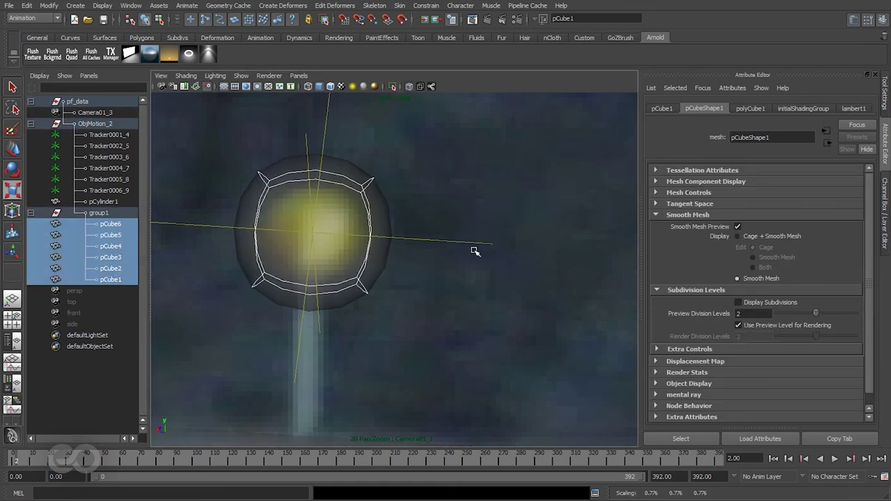
middle_drag(483, 249, 434, 243)
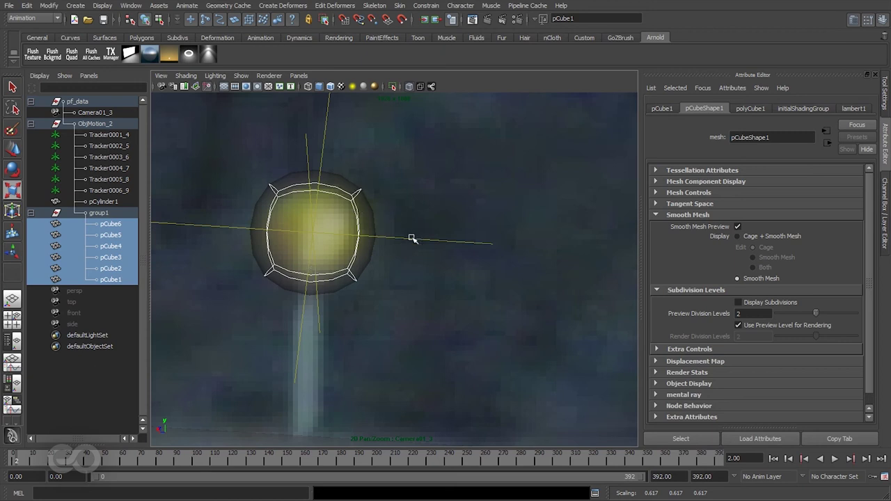
click(450, 329)
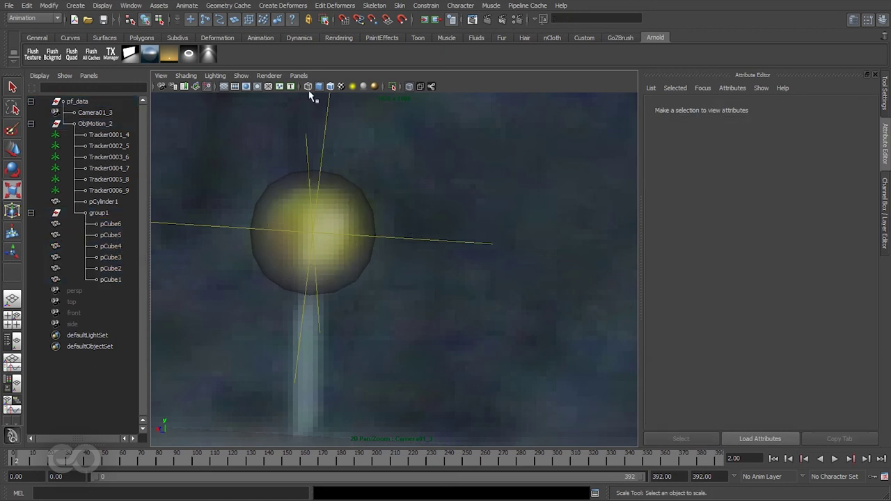
Check the marker fit in wireframe, then turn off 2D Pan/Zoom and show the full camera view shaded without X-ray.
click(308, 87)
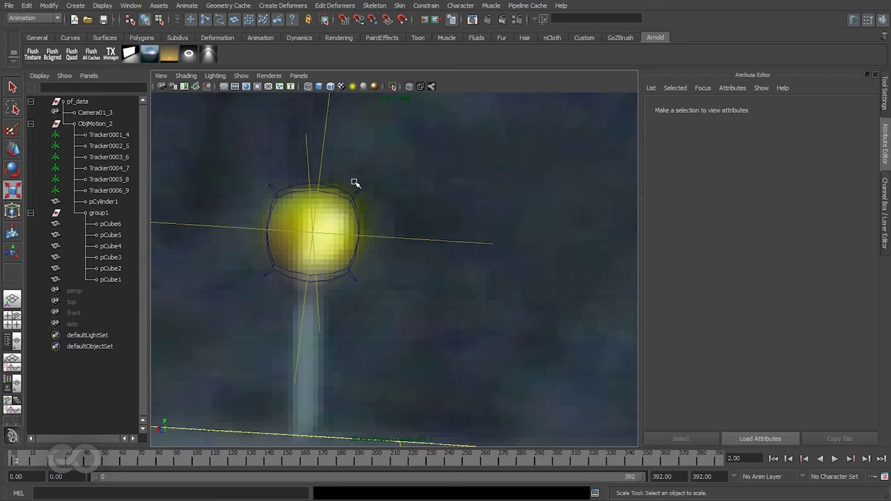
click(207, 86)
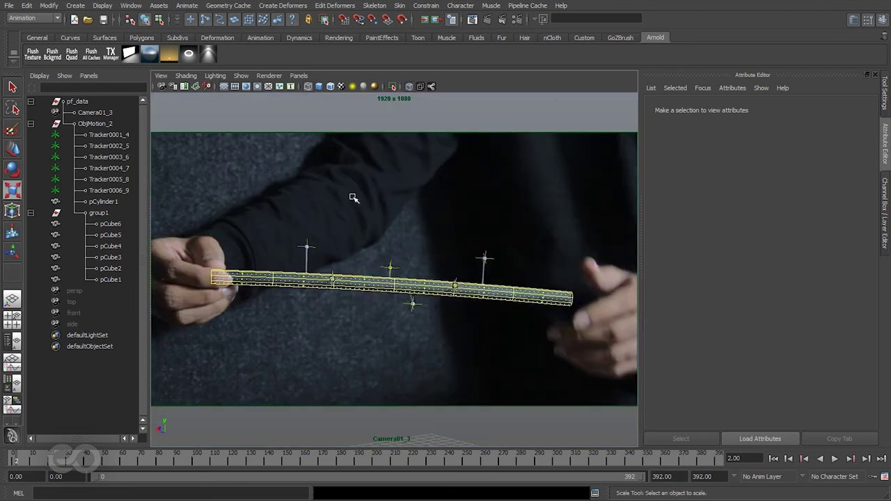
click(320, 88)
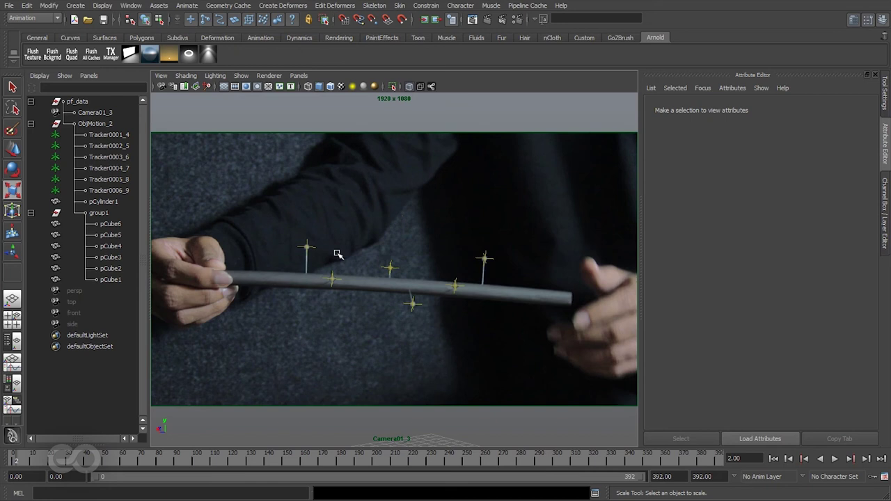
click(409, 87)
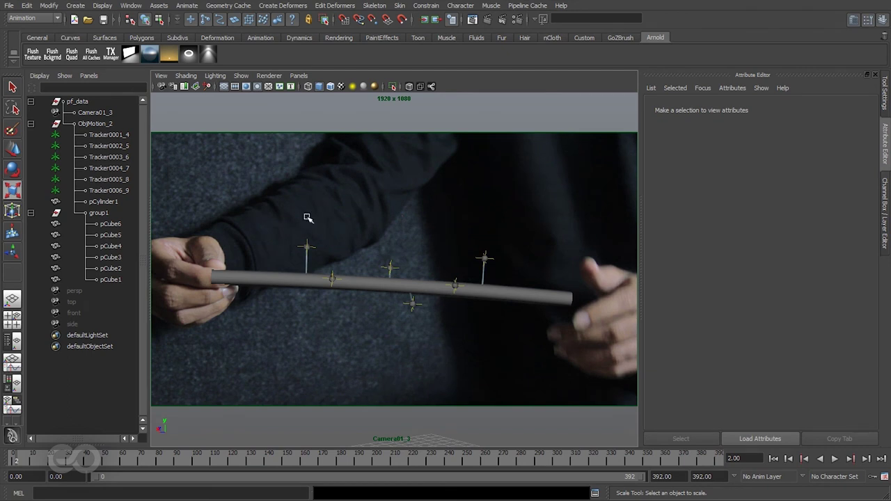
Hide the locators in the camera view and add pCube1 to pCube6 to display layer layer1.
click(241, 76)
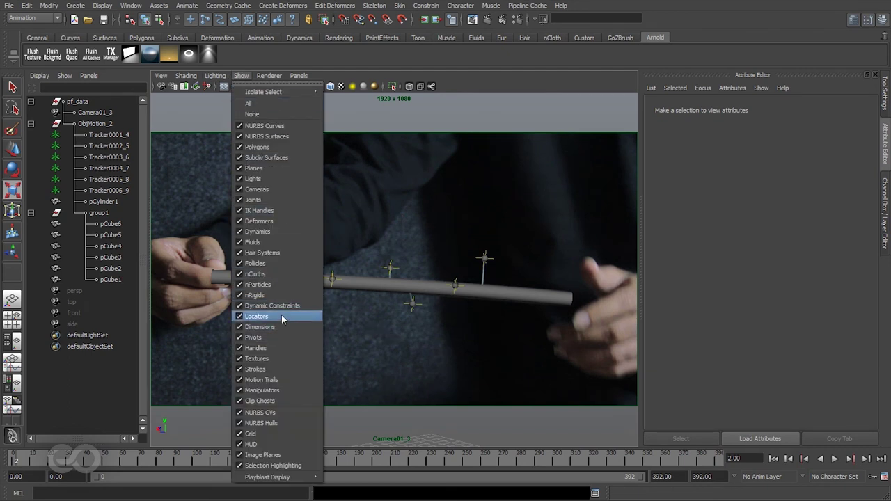
click(257, 317)
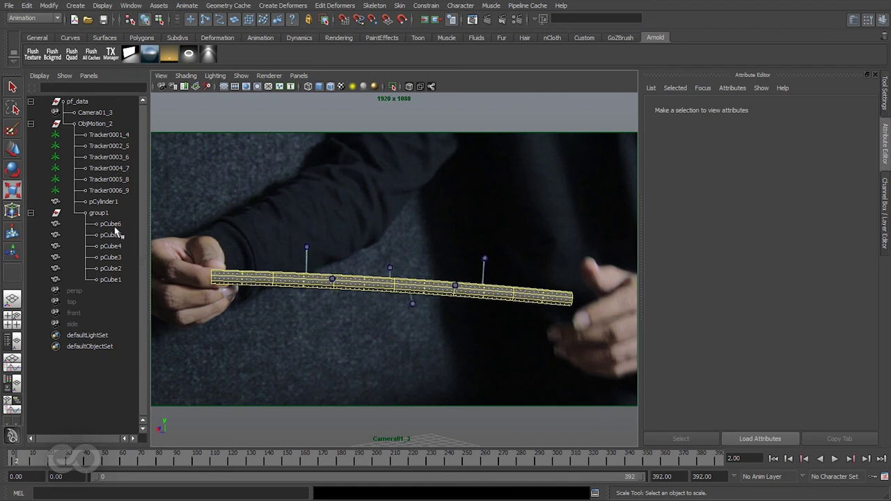
drag(112, 224, 110, 280)
click(754, 410)
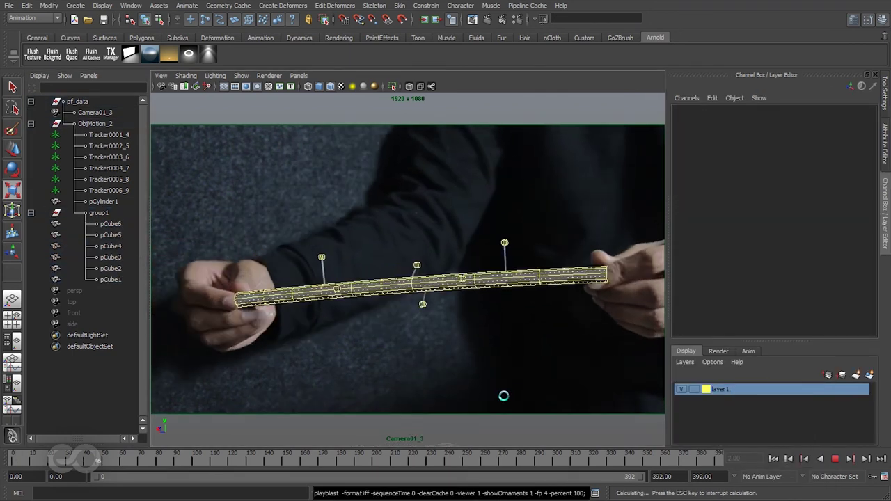